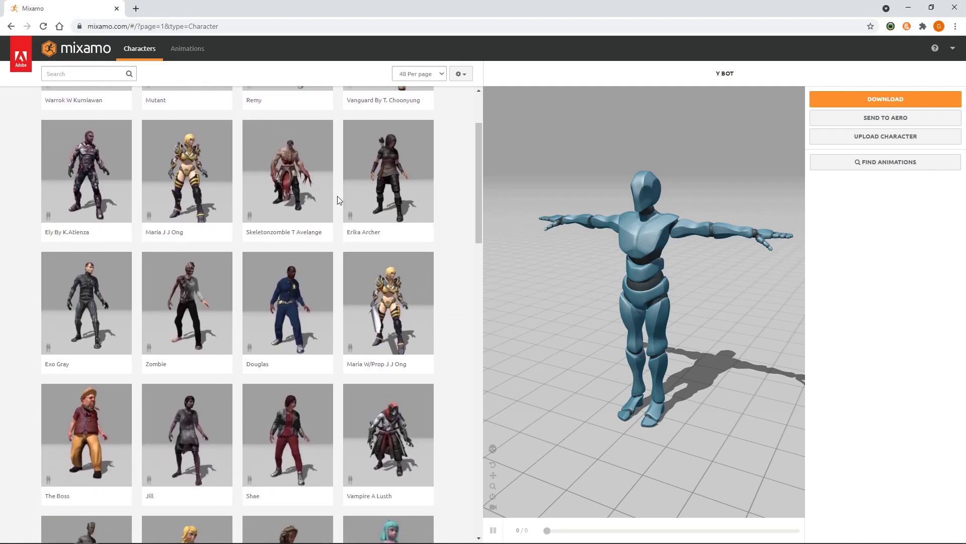
scroll(339, 200, "down", 4)
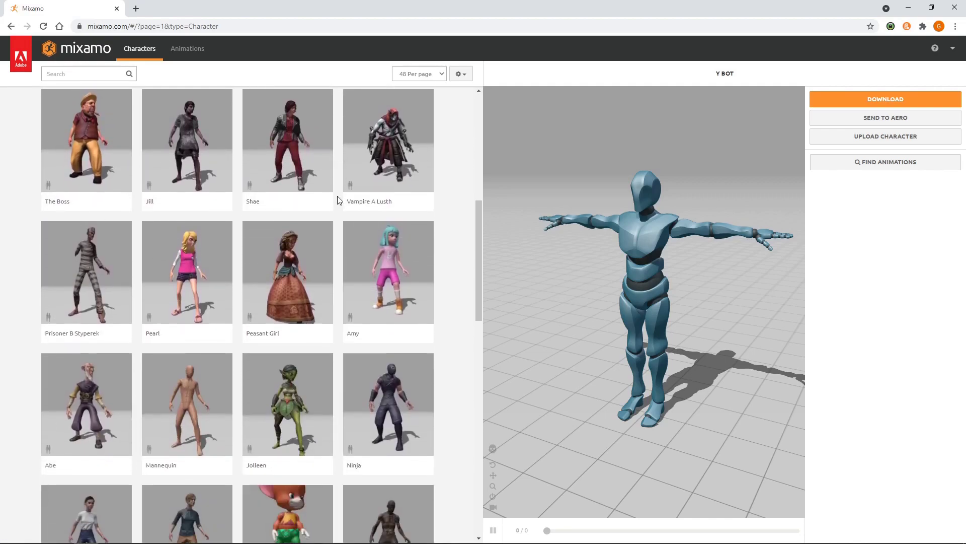
Switch the Mixamo character to the Ninja
left_click(396, 392)
left_click(639, 191)
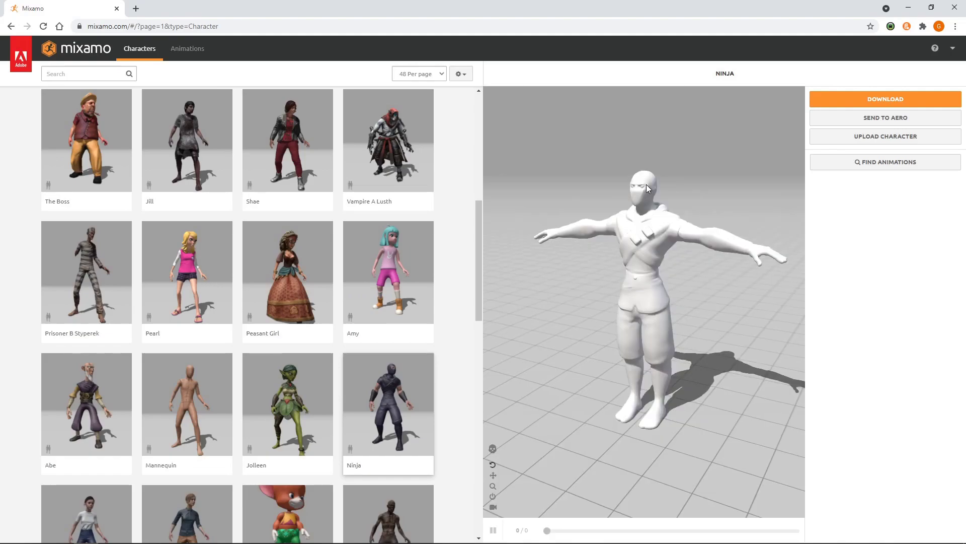
Download the Ninja as FBX for Unity (.fbx) into the Animation Retarget project's Assets folder
left_click(889, 101)
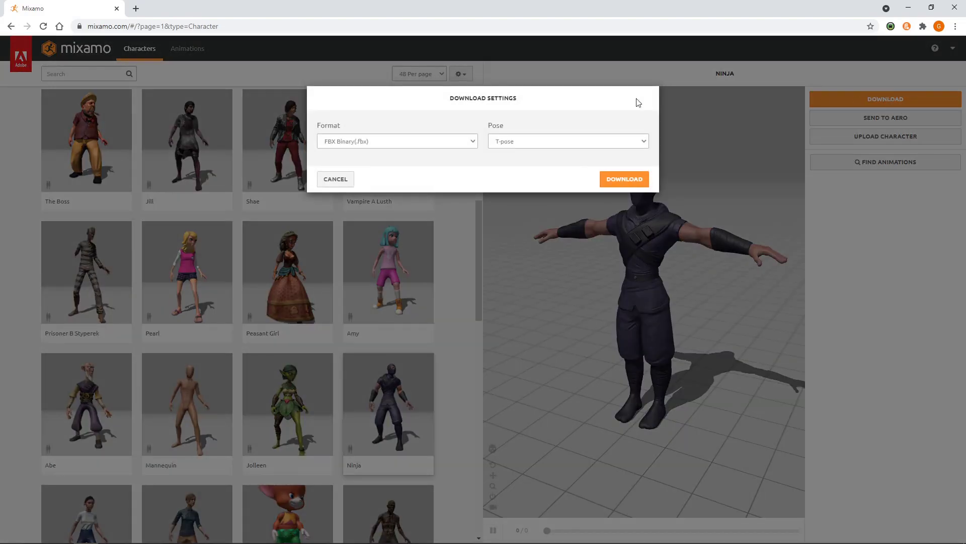
left_click(473, 142)
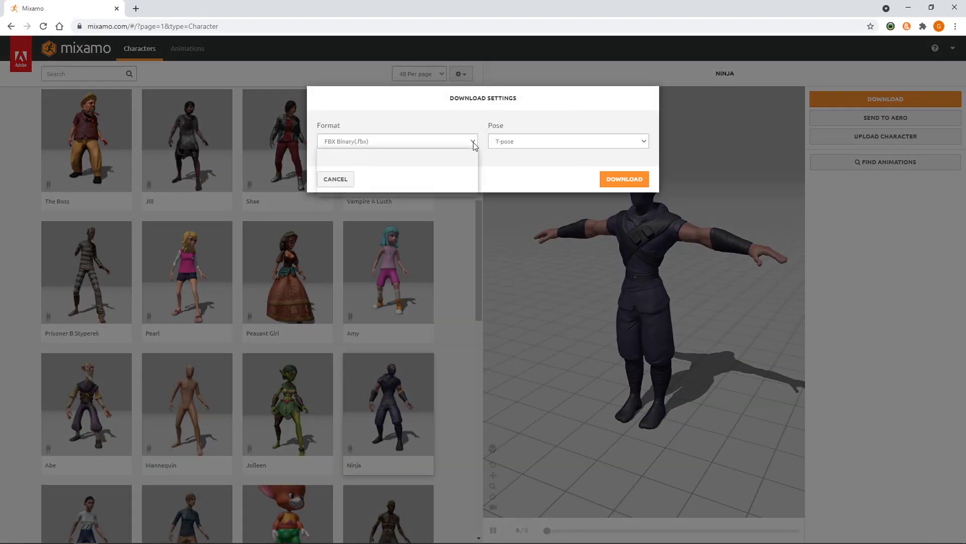
left_click(453, 168)
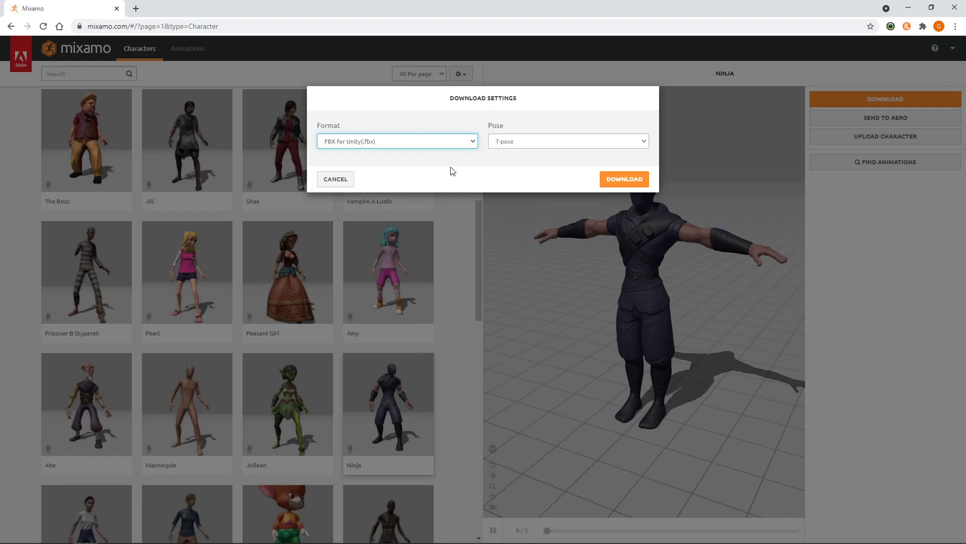
left_click(624, 181)
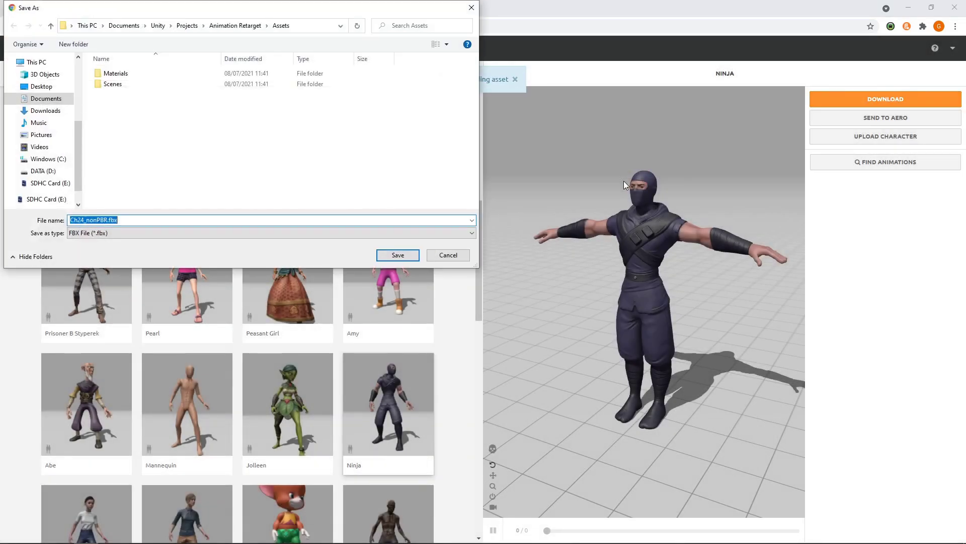
left_click(397, 255)
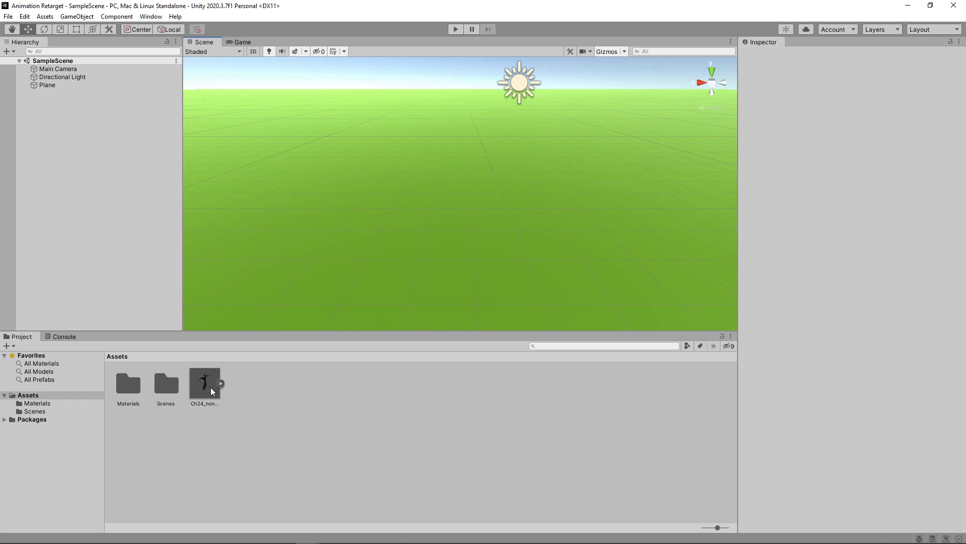
Drag the Ch24_nonPBR model into SampleScene so the Ninja stands at 0,0,0
left_click_drag(211, 391, 72, 191)
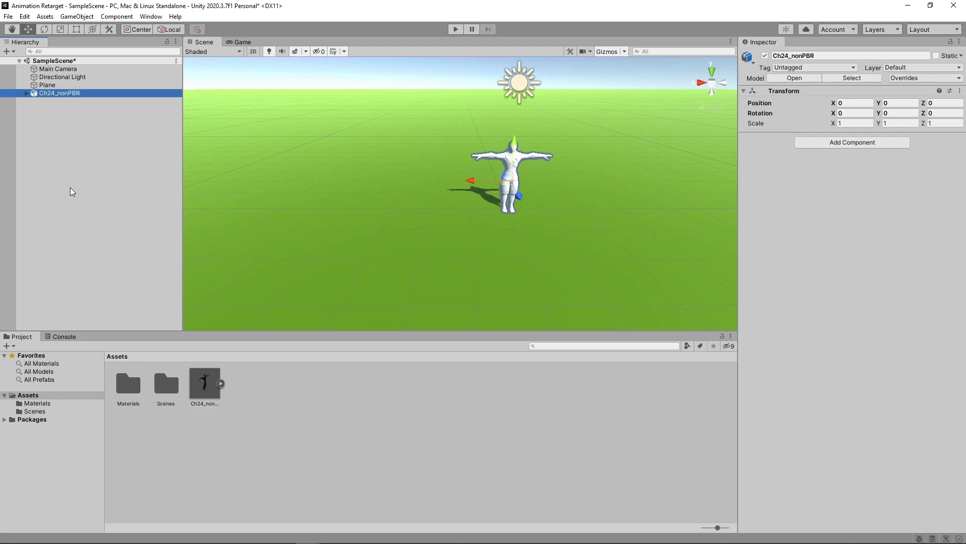
Start extracting the Ninja's textures and create a new Textures folder in Assets
left_click(201, 389)
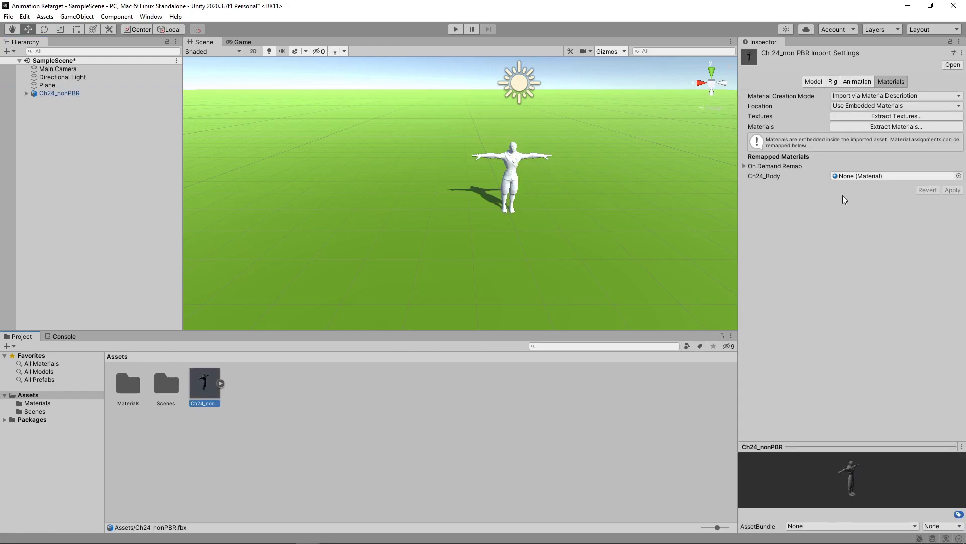
left_click(883, 82)
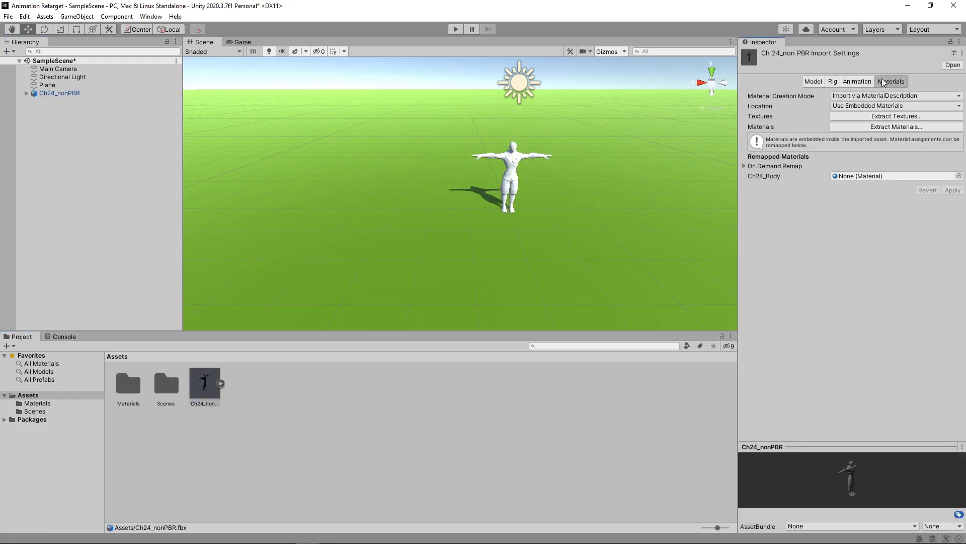
left_click(890, 116)
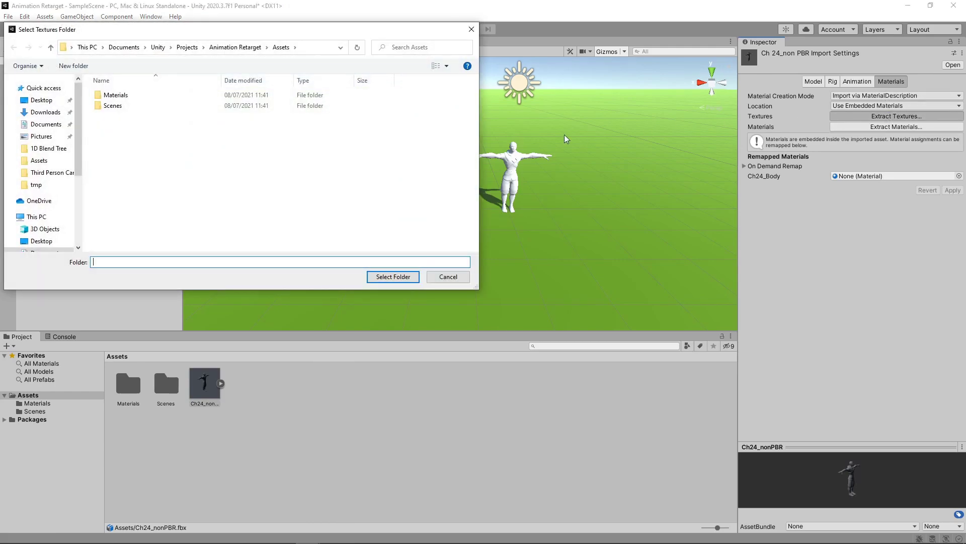
right_click(243, 151)
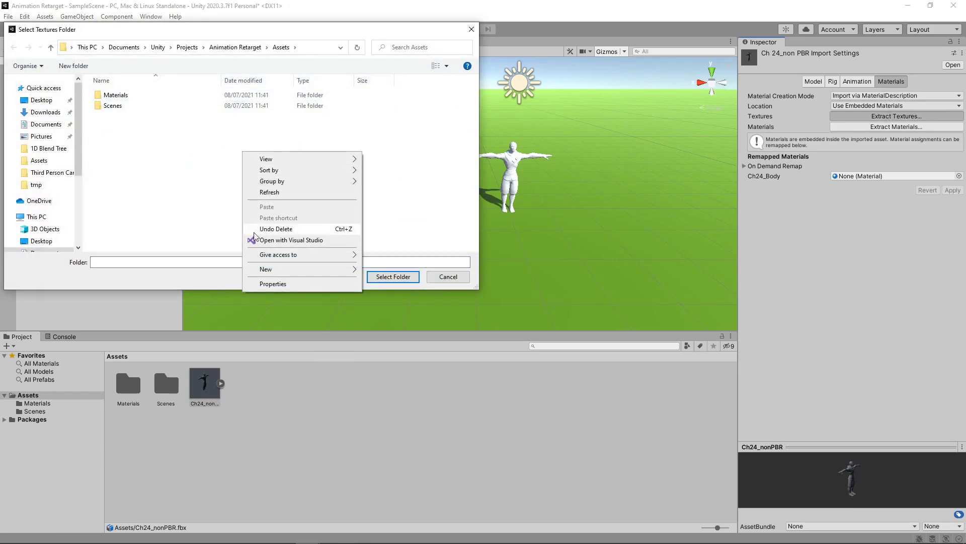
mouse_move(265, 270)
left_click(366, 267)
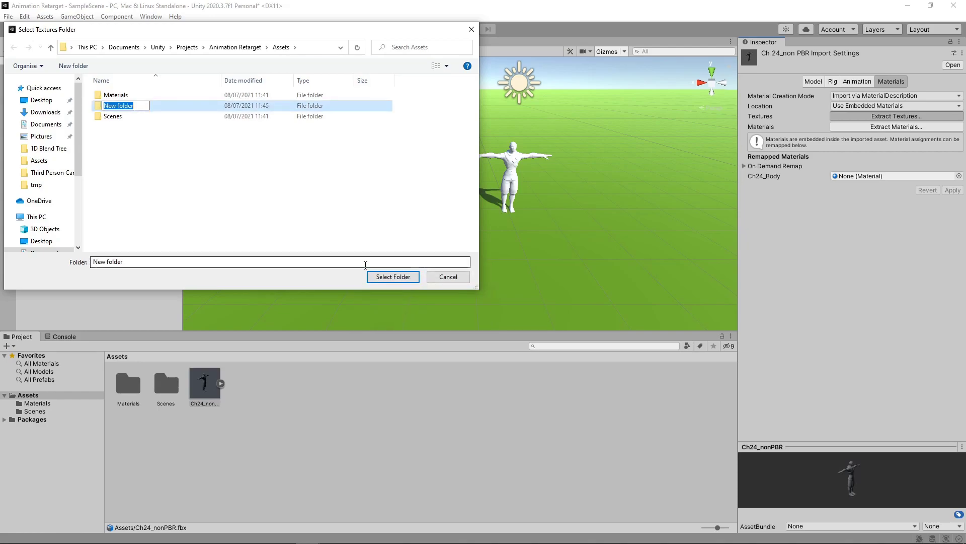
type("Textures")
key("Return")
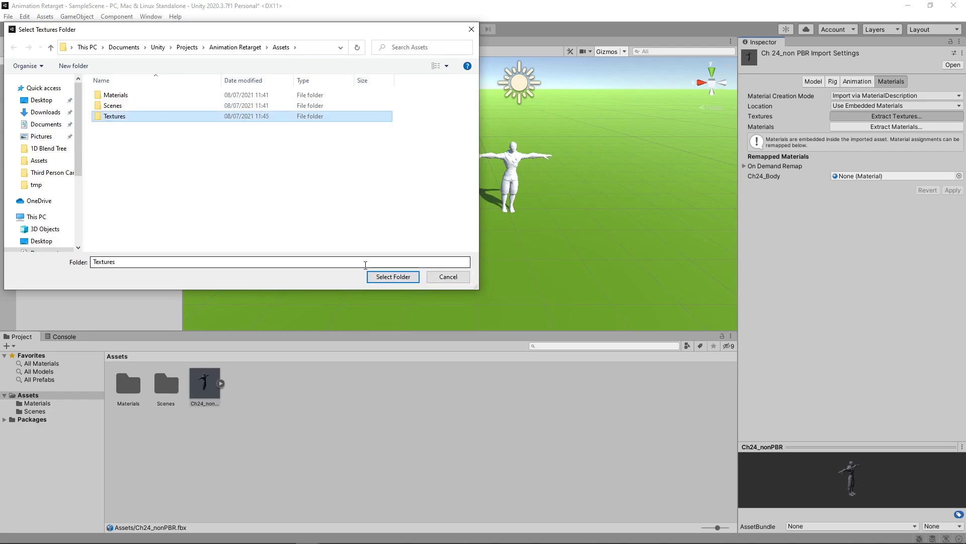
Extract the textures into Textures, fix the normal map, and return to Mixamo
left_click(385, 279)
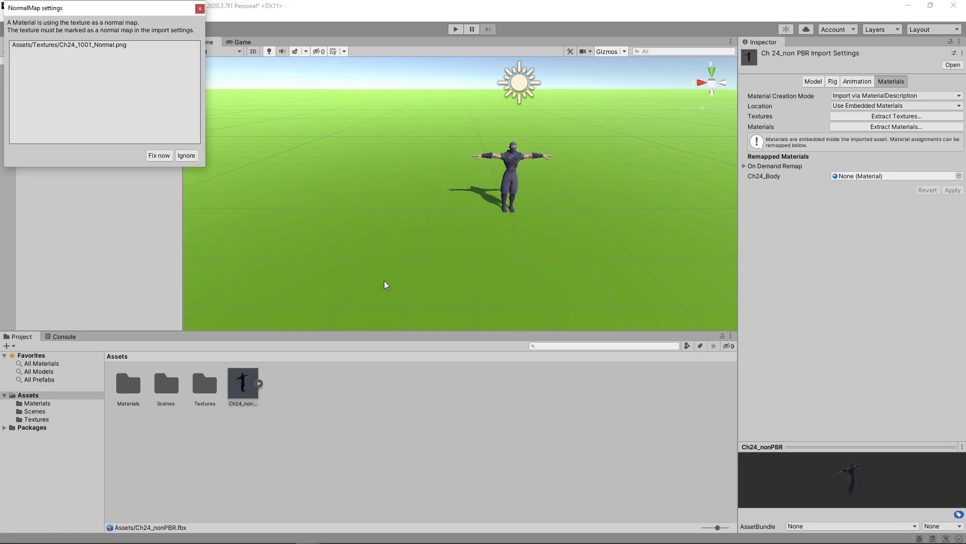
left_click(164, 156)
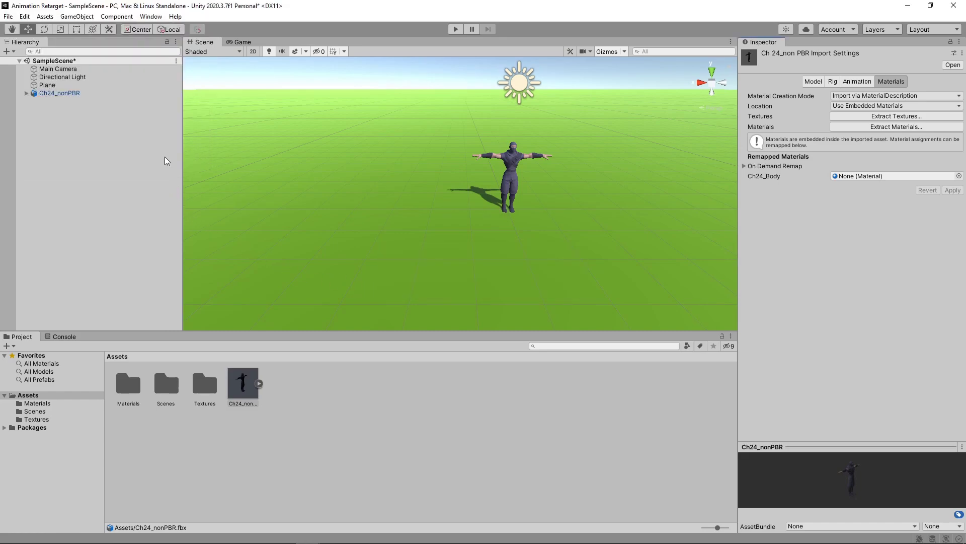
key("alt+Tab")
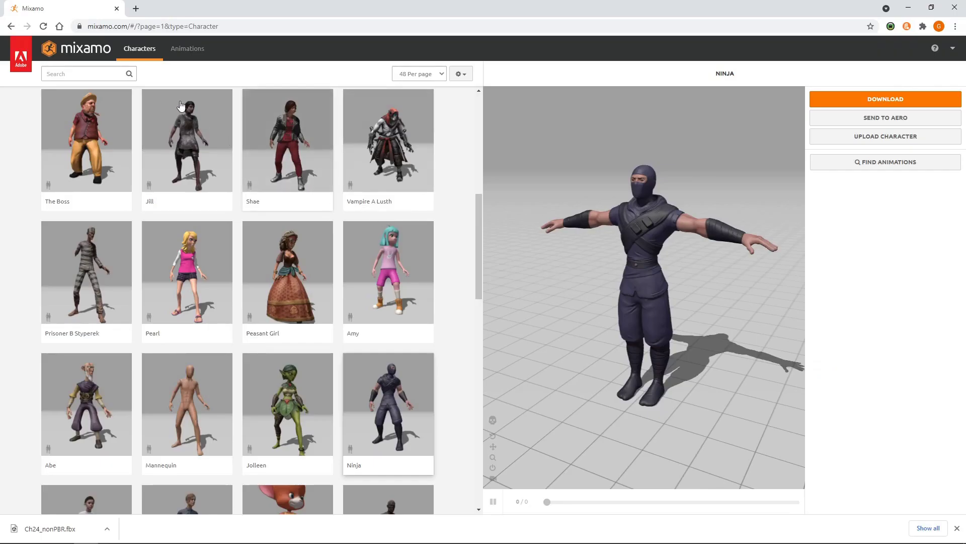
Search the animations for 'kick' and apply Mma Kick to the Ninja
left_click(186, 48)
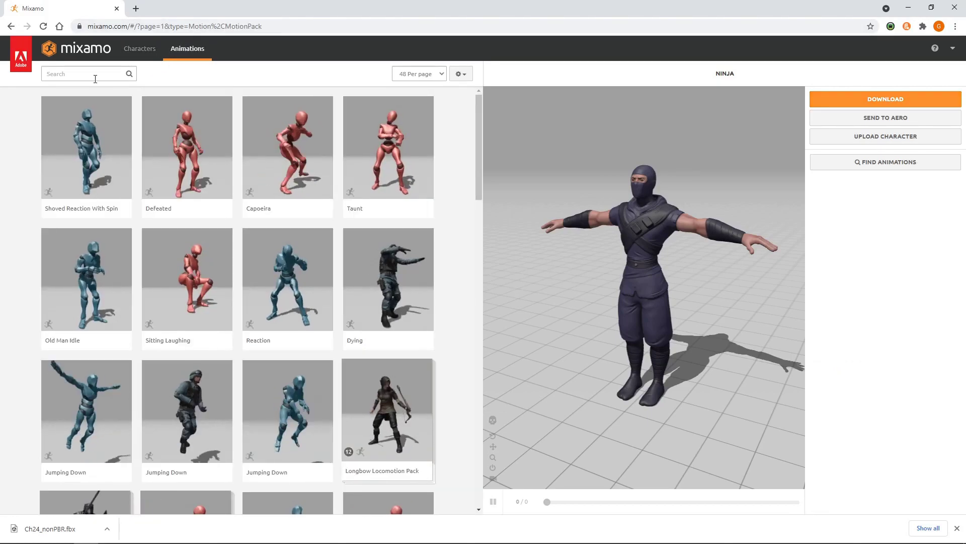
left_click(95, 76)
type("kick")
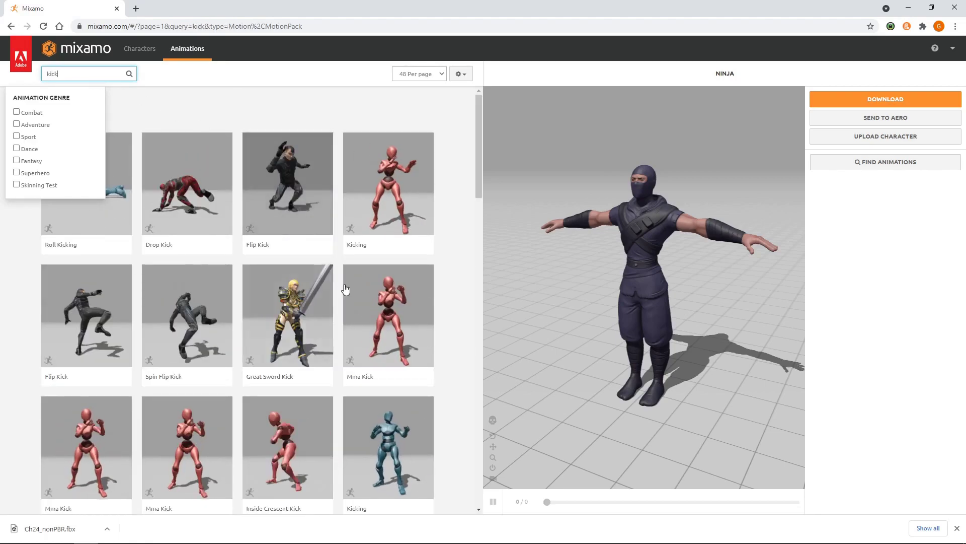
left_click(360, 304)
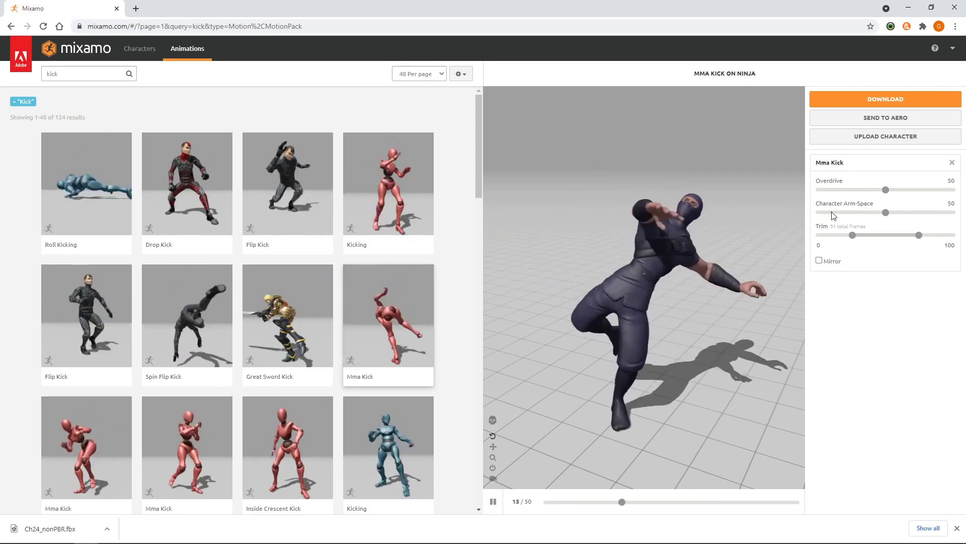
Download the Mma Kick animation with Skin set to Without Skin
left_click(880, 103)
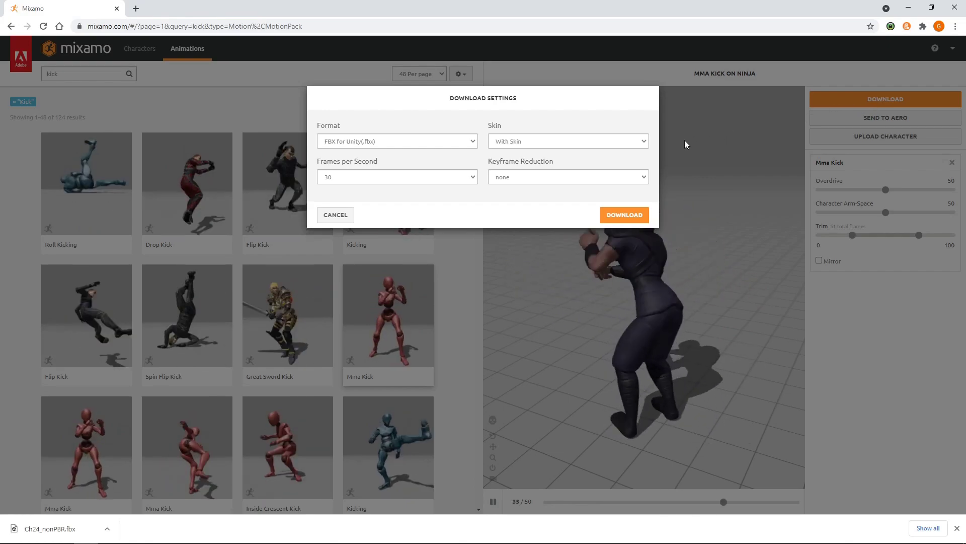
left_click(641, 144)
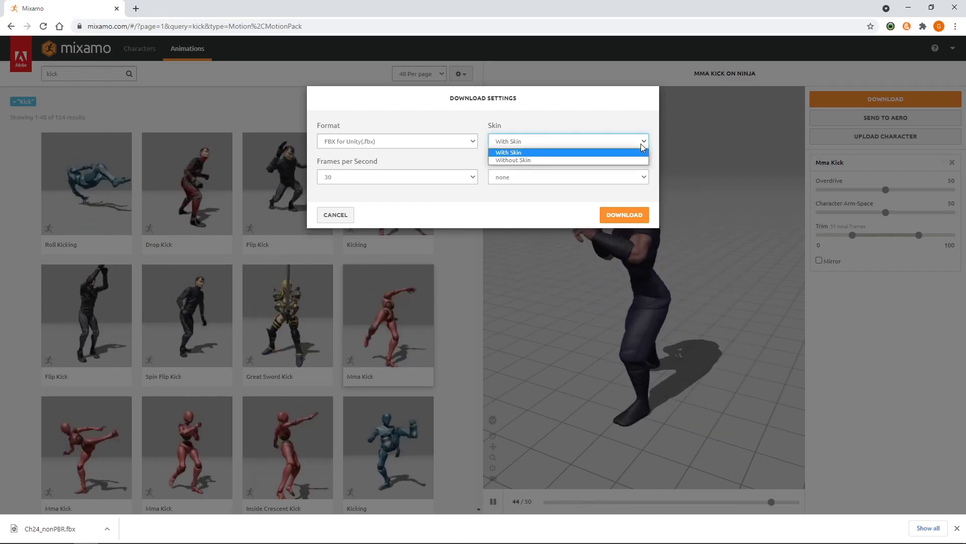
left_click(633, 160)
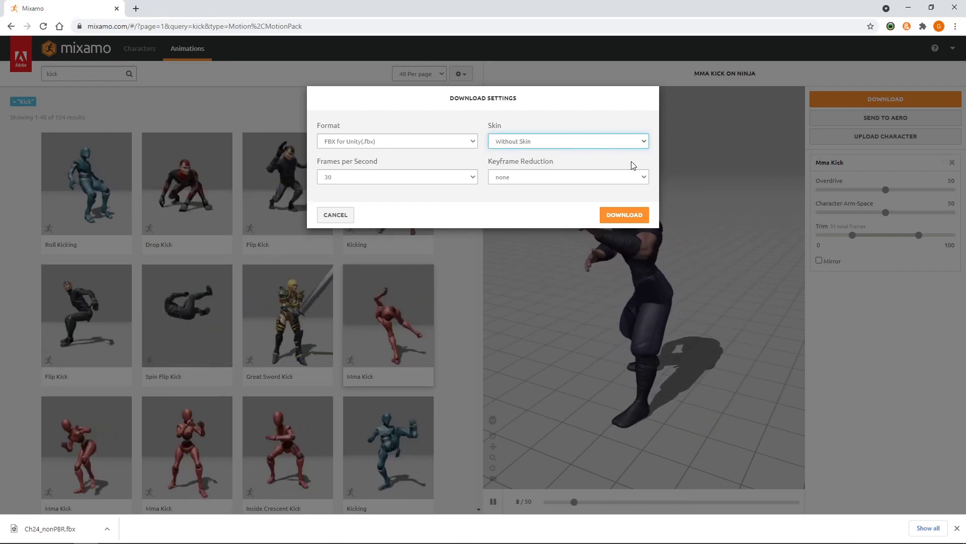
left_click(625, 215)
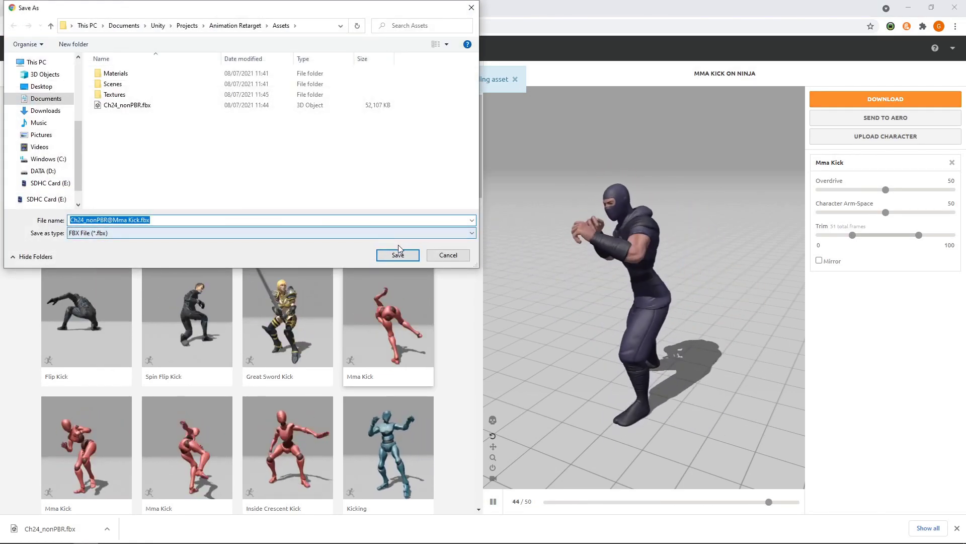
Save Ch24_nonPBR@Mma Kick.fbx into Assets, then enable Loop Time and Loop Pose and apply
left_click(397, 256)
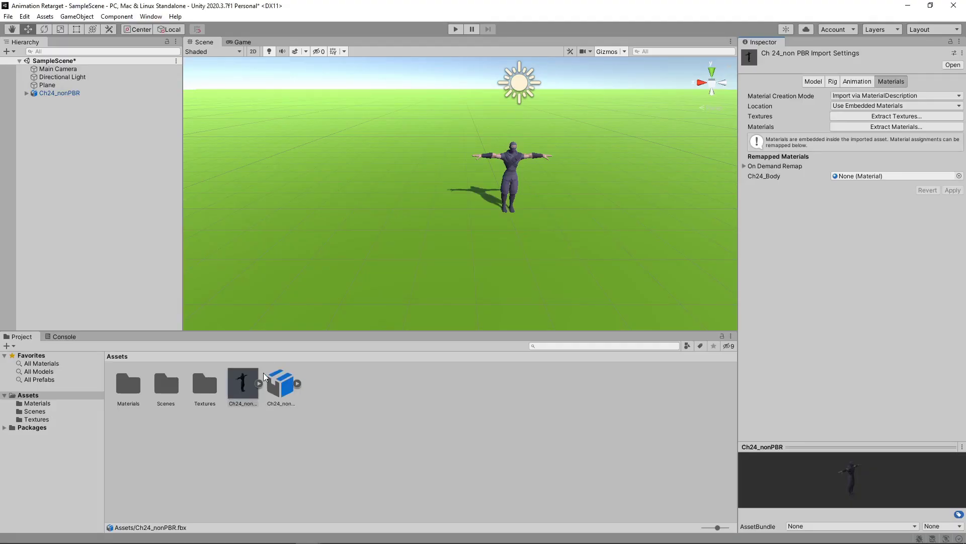
left_click(285, 387)
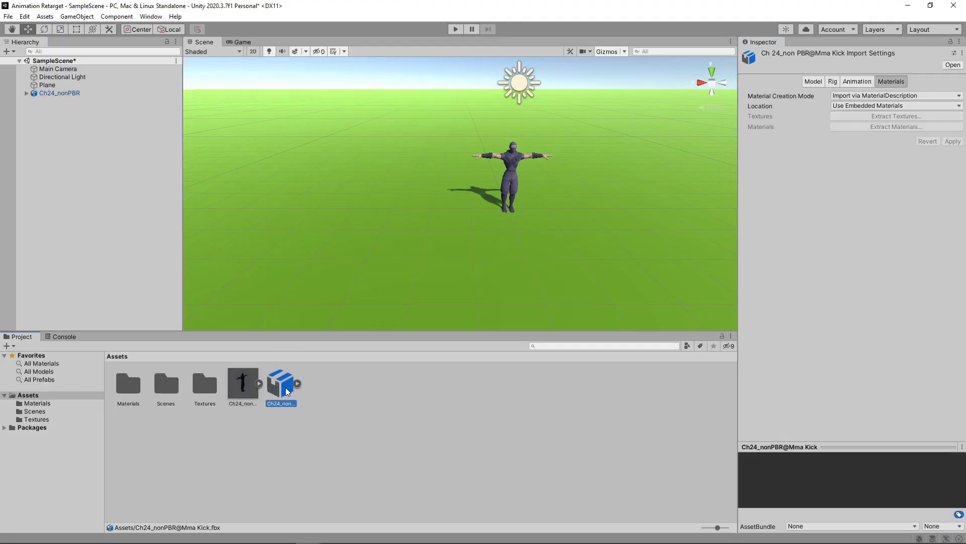
left_click(856, 84)
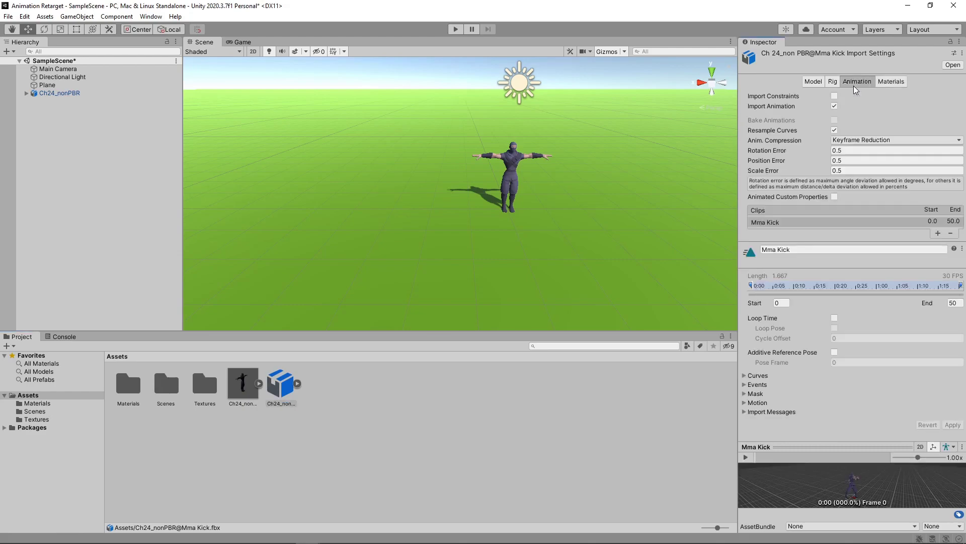
left_click(834, 318)
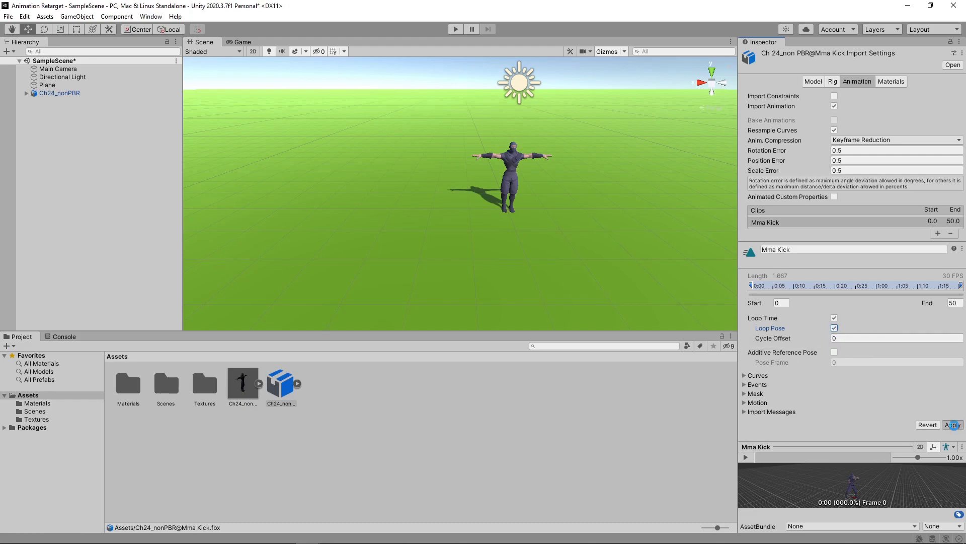
left_click(950, 426)
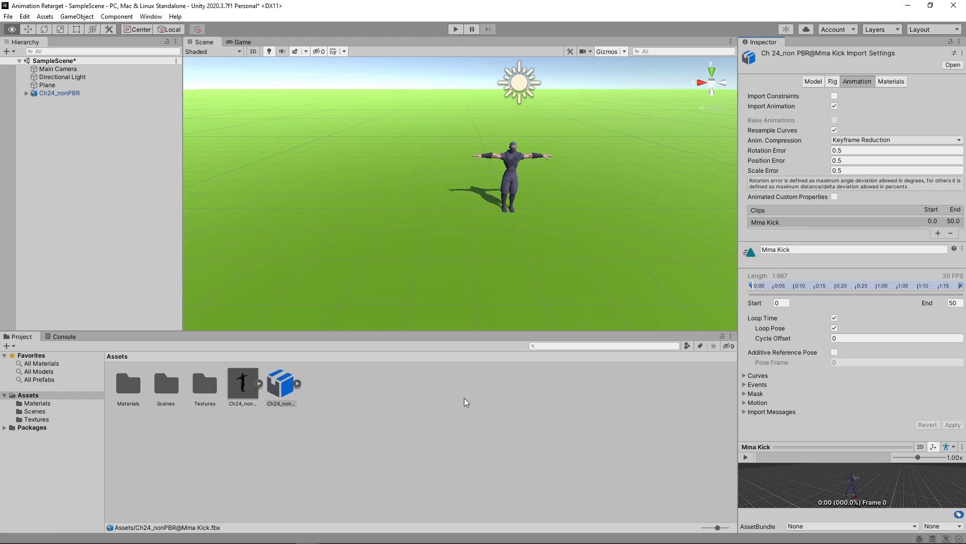
Create an Animator Controller named Character in Assets and drop it onto Ch24_nonPBR
right_click(453, 405)
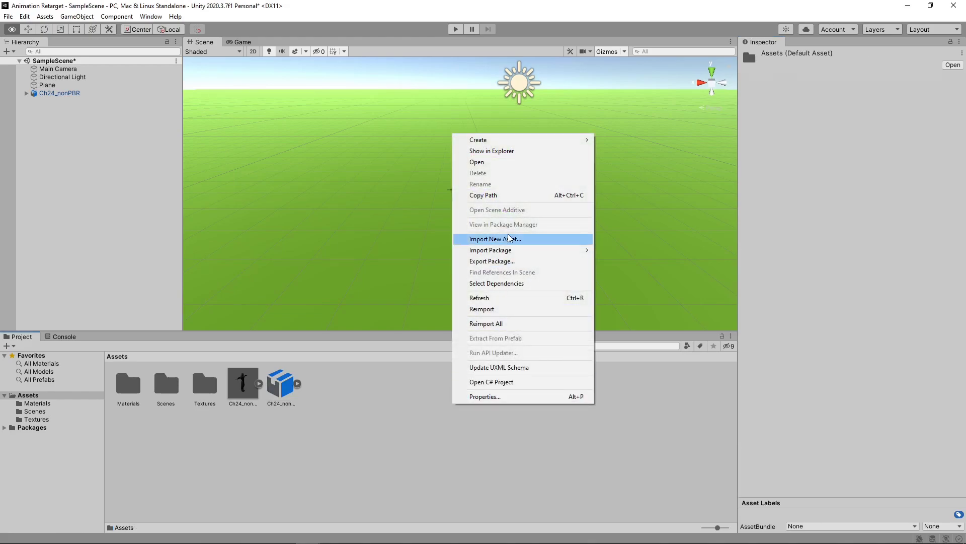
mouse_move(499, 142)
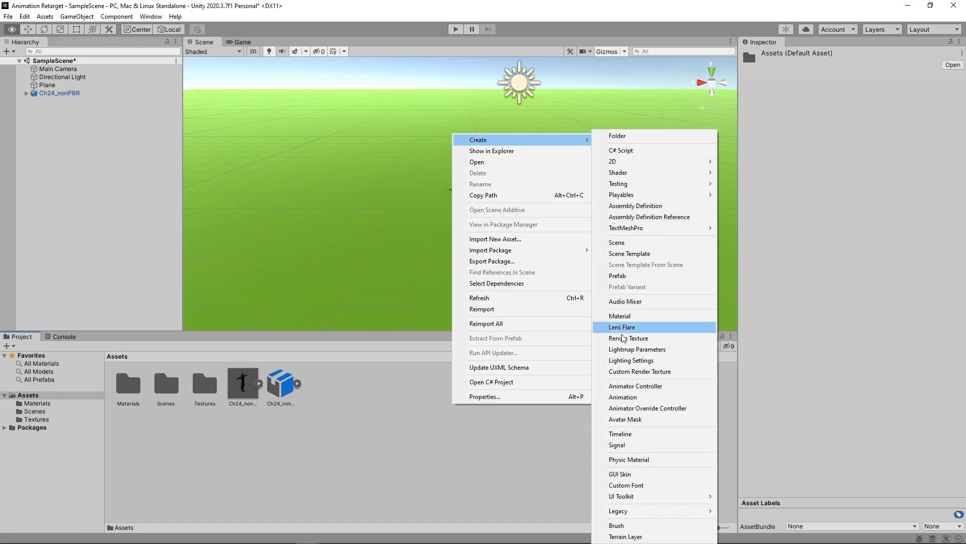
left_click(630, 386)
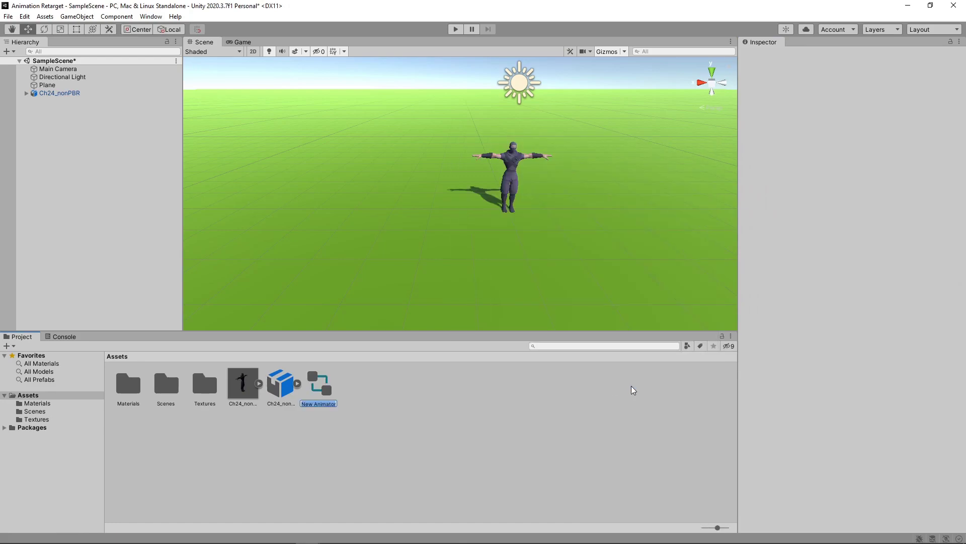
type("Character")
key("Return")
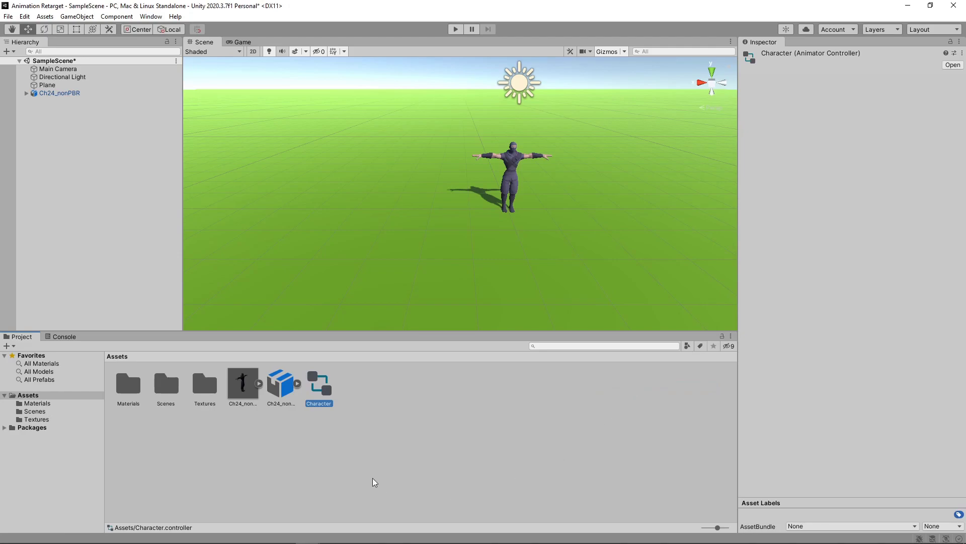
left_click_drag(325, 404, 74, 98)
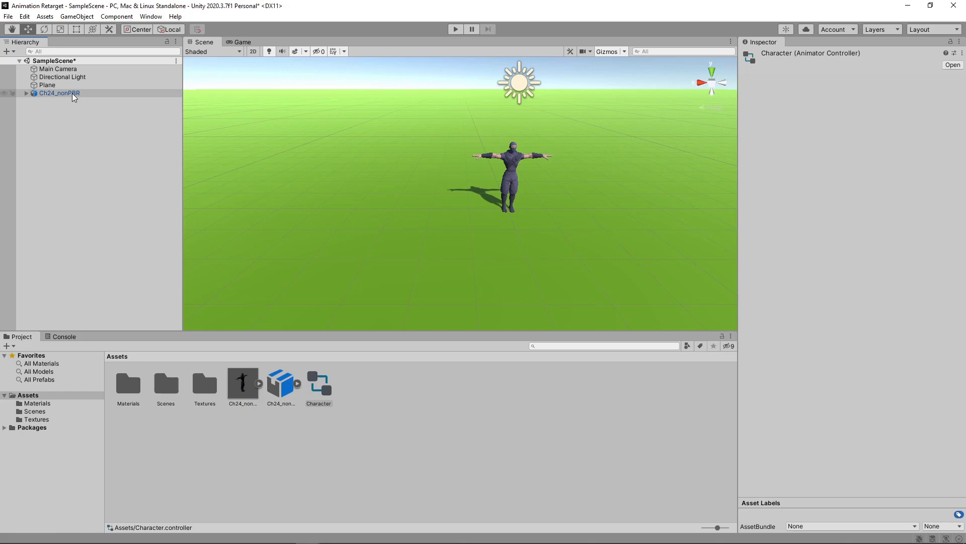
Add the Mma Kick clip as a state in the Character animator and play the scene
double_click(318, 393)
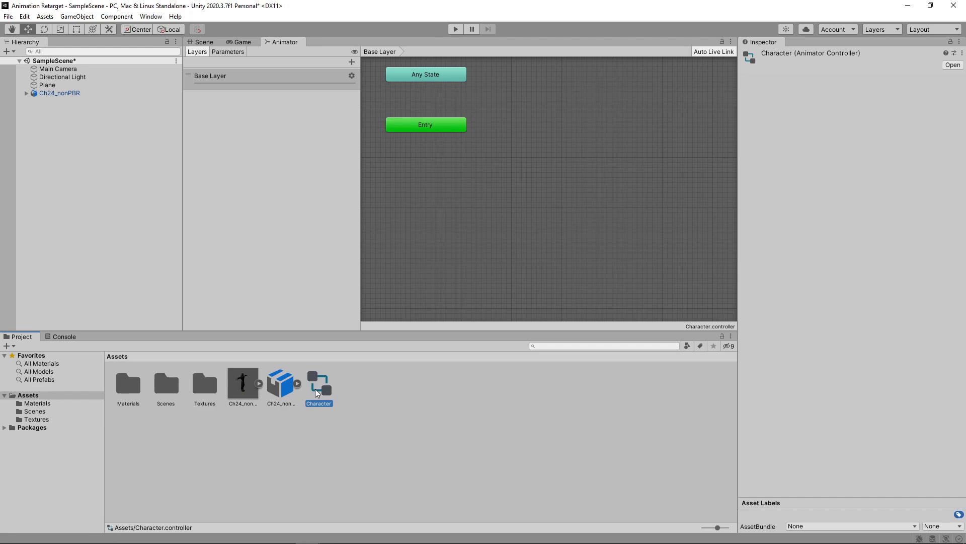
left_click(282, 394)
left_click_drag(281, 394, 546, 158)
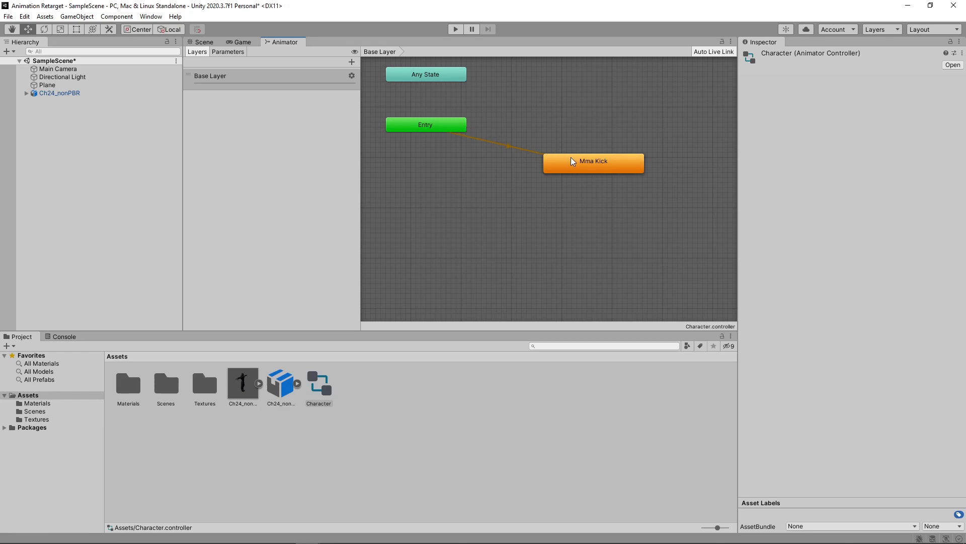
left_click(456, 30)
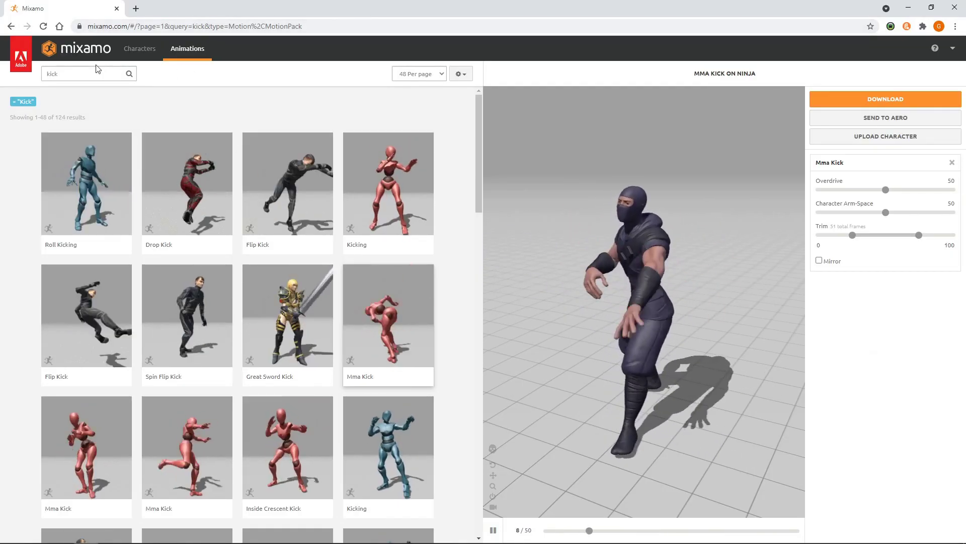
Clear the kick filter and switch the Mixamo character to The Boss
left_click(136, 49)
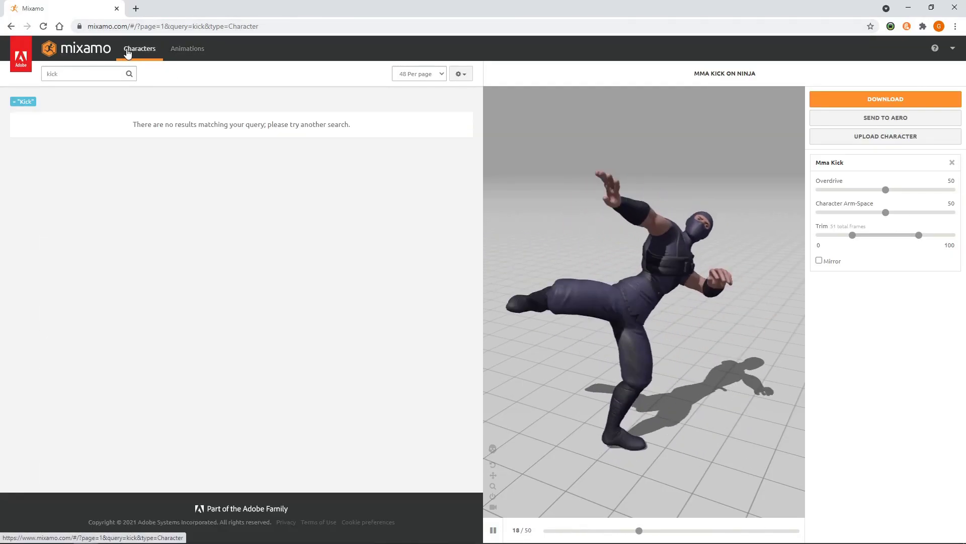
left_click(31, 99)
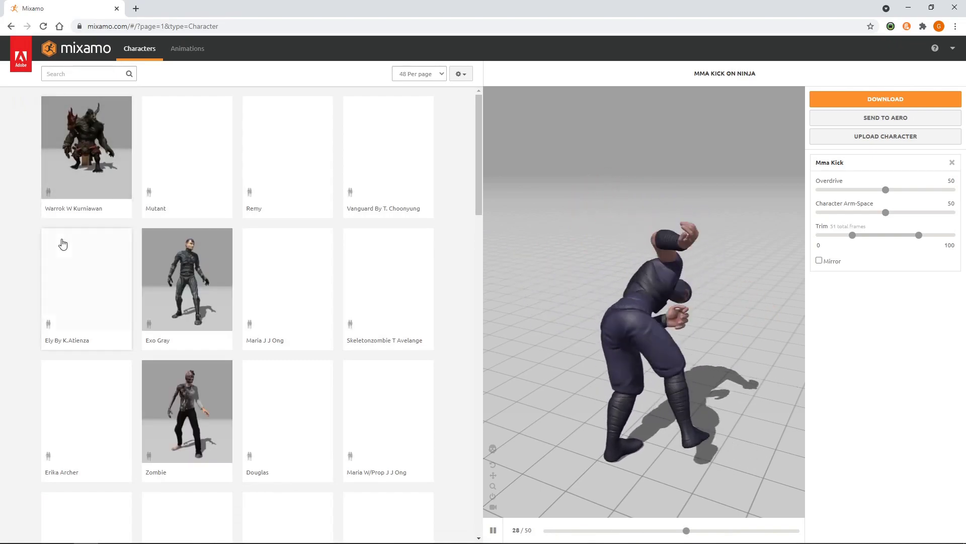
scroll(63, 245, "down", 4)
left_click(74, 325)
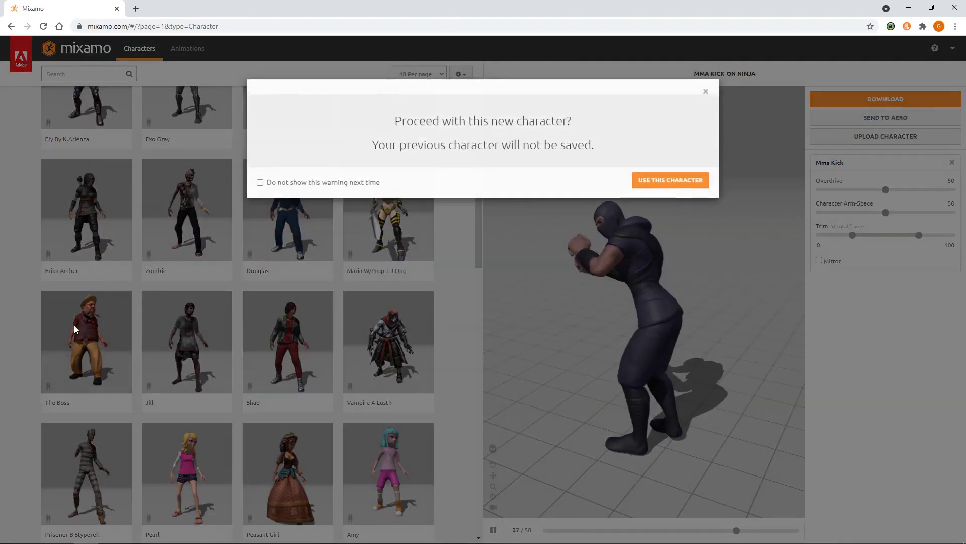
left_click(661, 188)
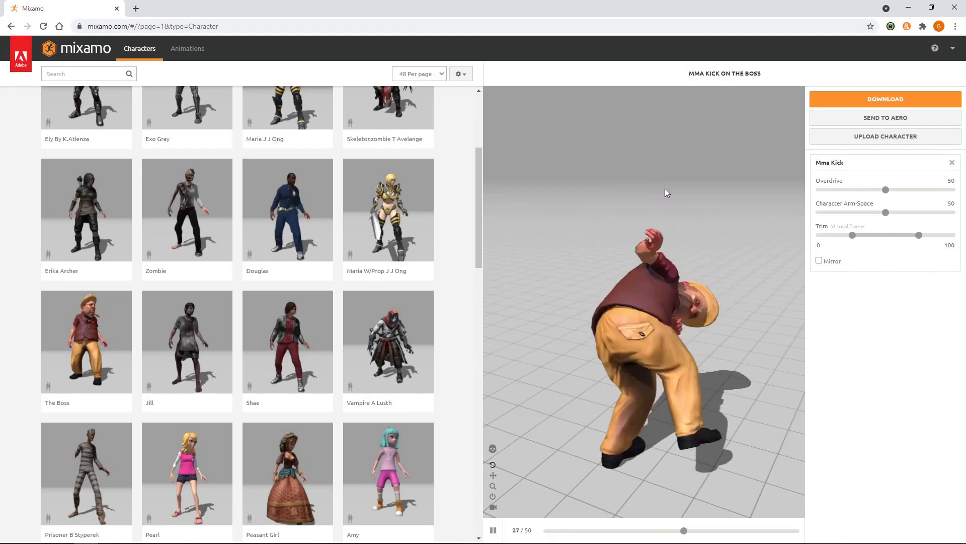
Remove the kick animation and download The Boss as theboss.fbx into Assets
left_click(952, 162)
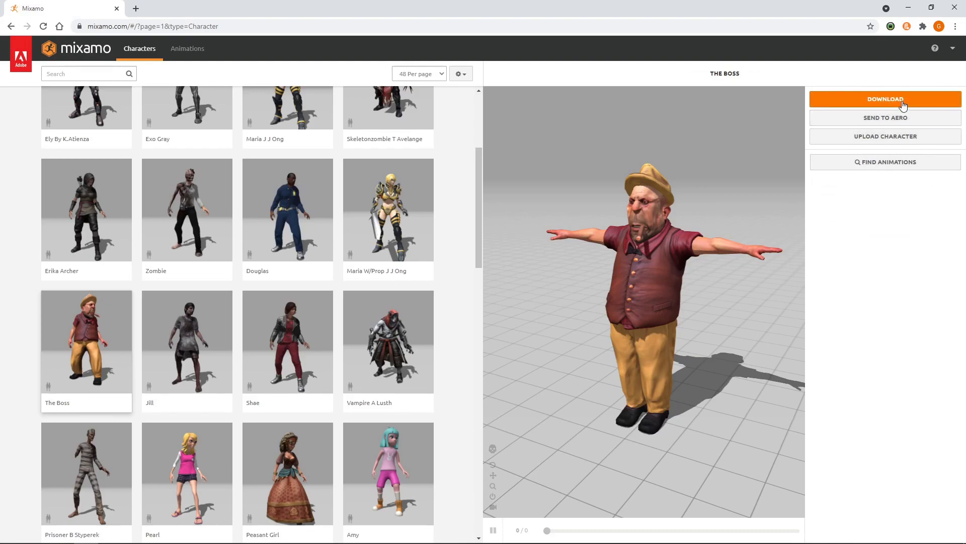
left_click(901, 100)
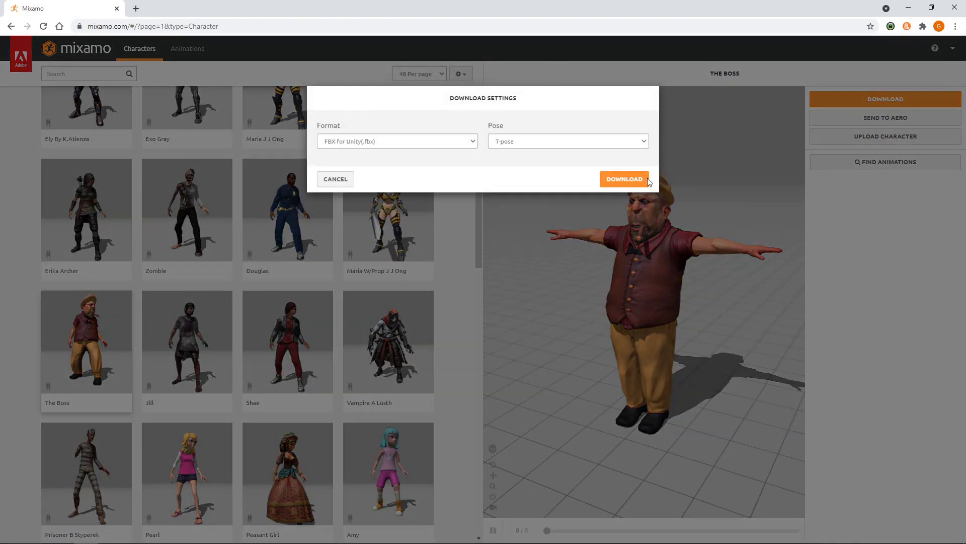
left_click(646, 181)
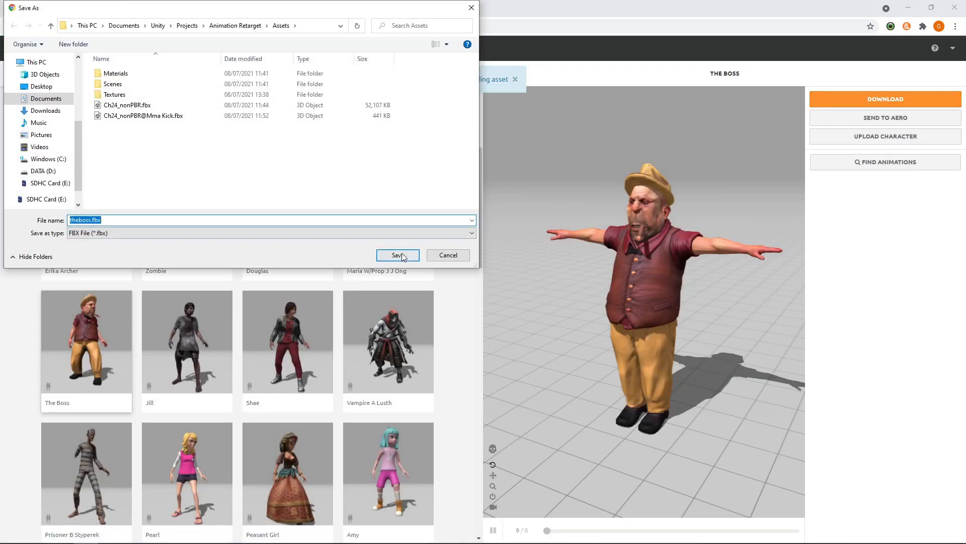
left_click(400, 253)
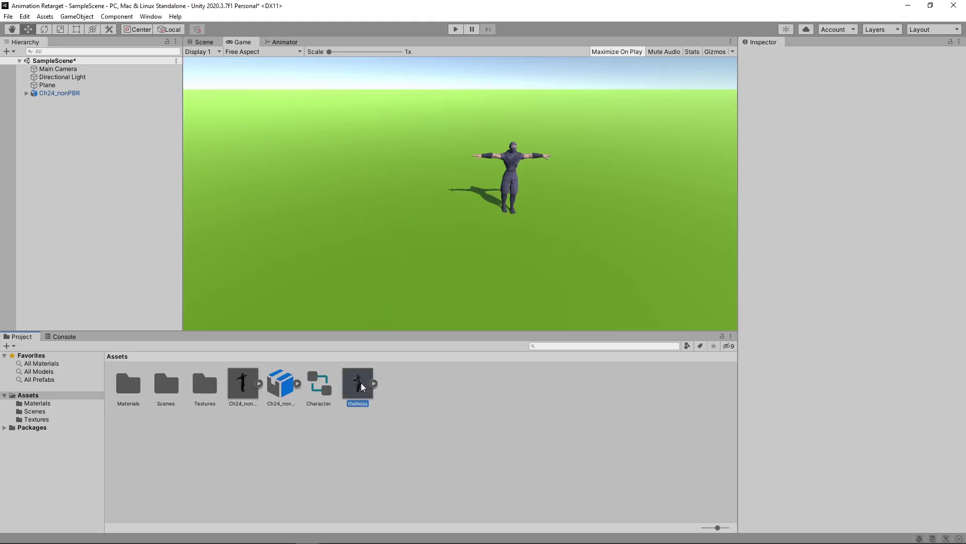
Add theboss model to the scene and set its Position X to 2.63
left_click_drag(361, 383, 125, 174)
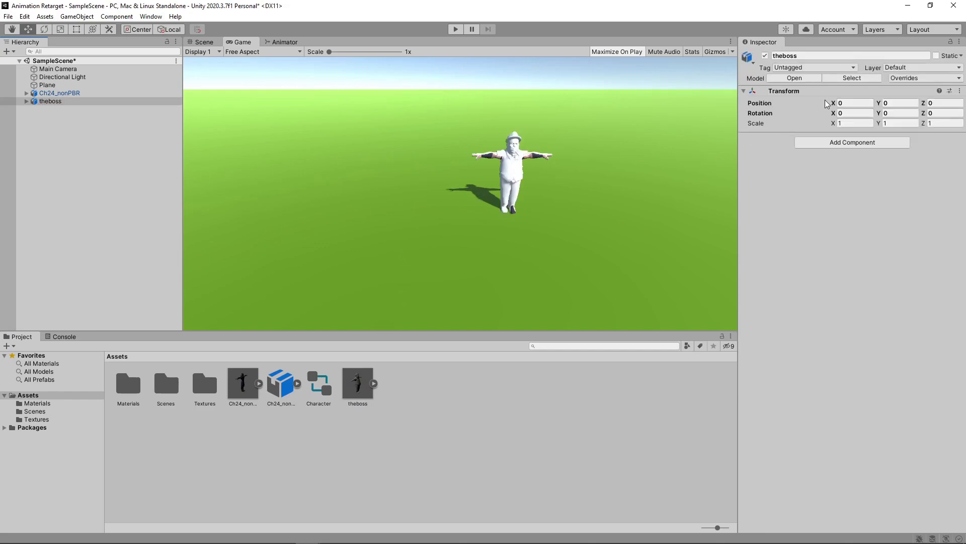
left_click_drag(833, 104, 879, 111)
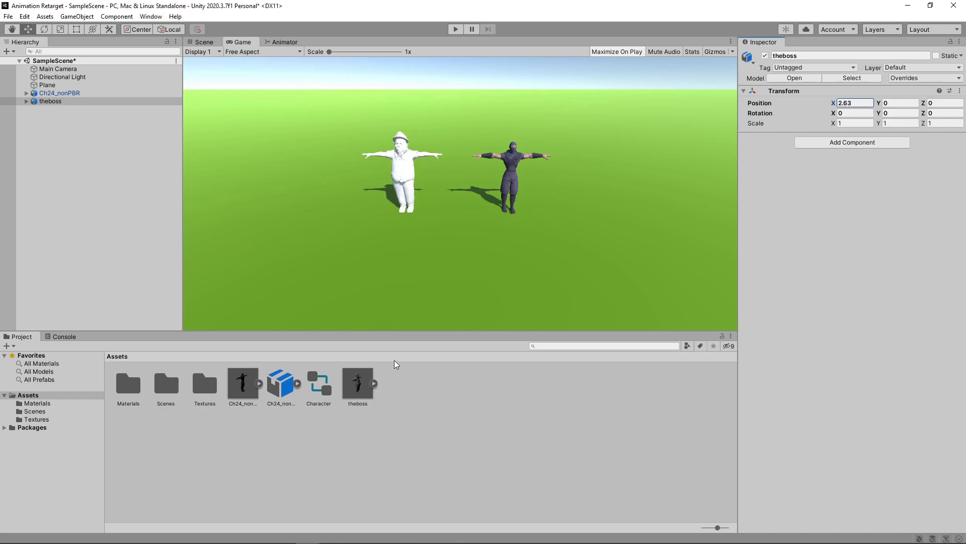
Extract theboss textures into the existing Textures folder and fix its normal map
left_click(367, 382)
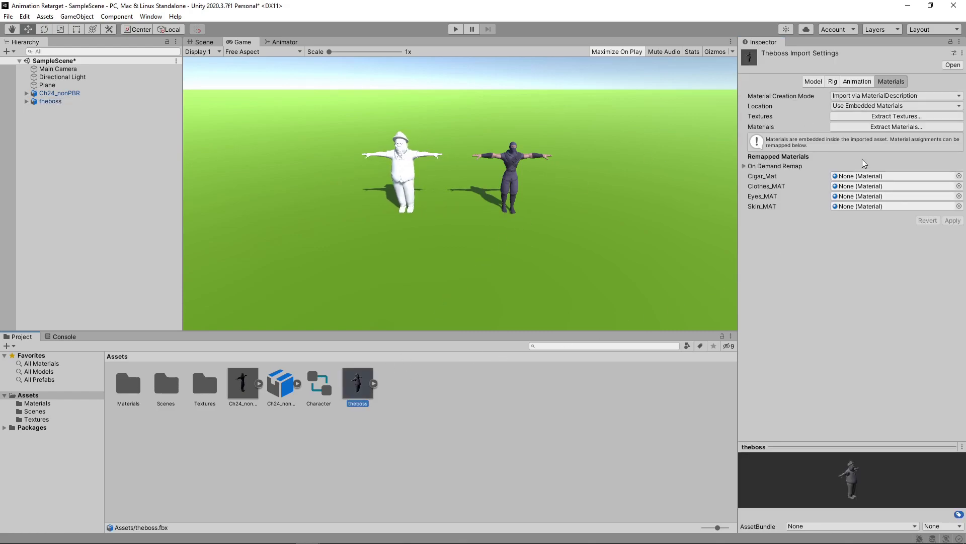
left_click(879, 118)
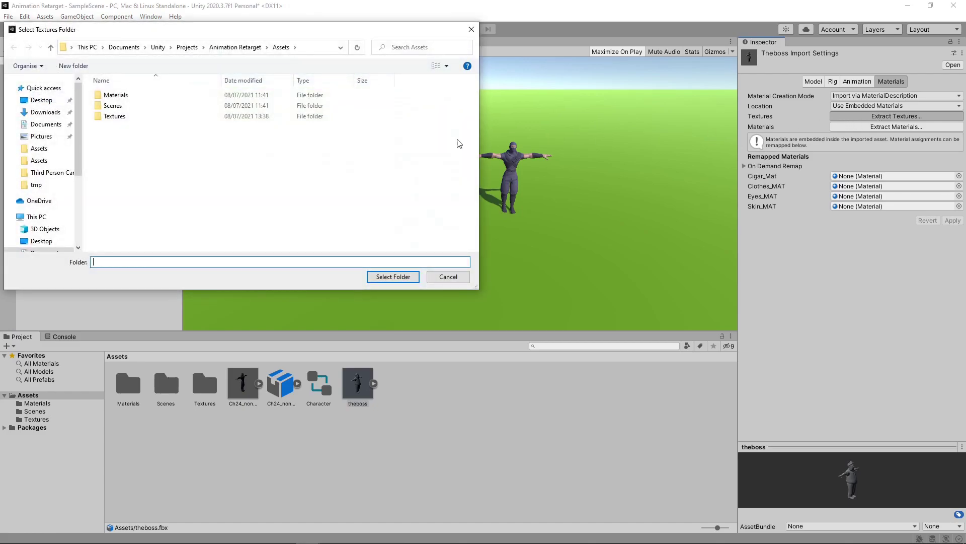
double_click(113, 119)
left_click(393, 276)
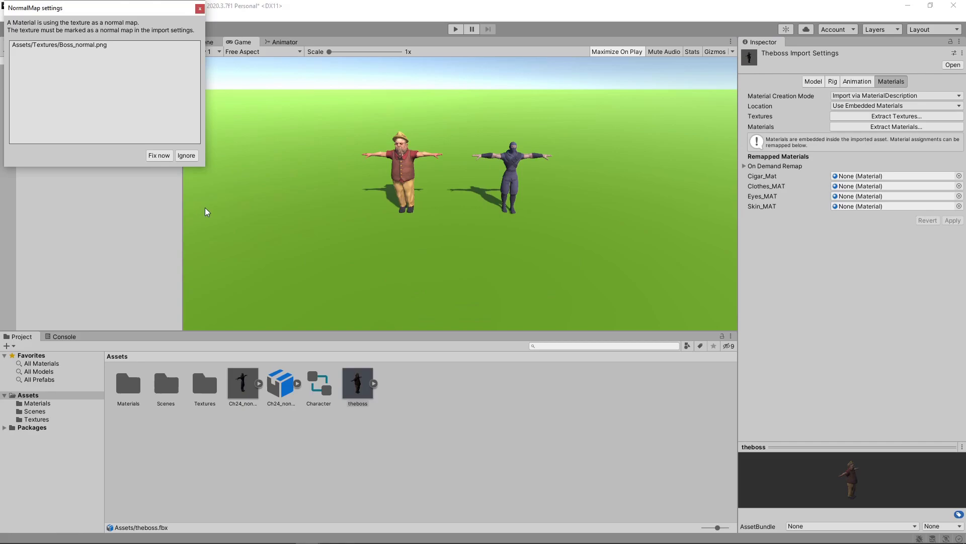
left_click(158, 157)
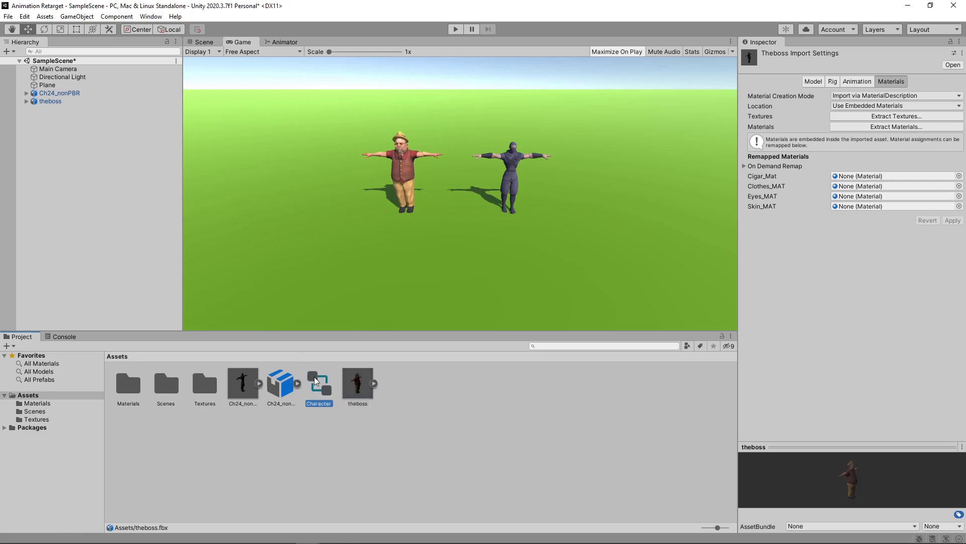
Drag the Character controller onto theboss, then play the scene to compare it with the Ninja
left_click_drag(314, 377, 55, 101)
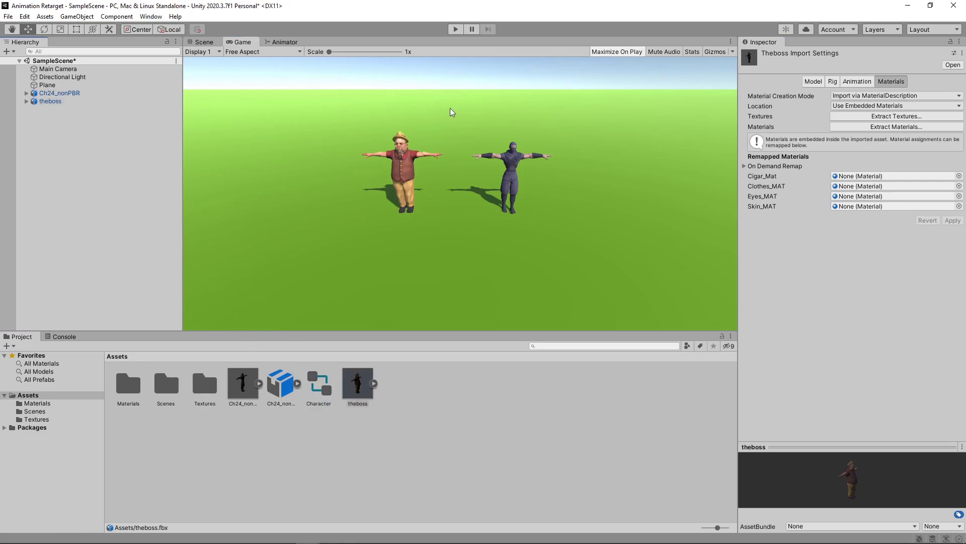
left_click(456, 29)
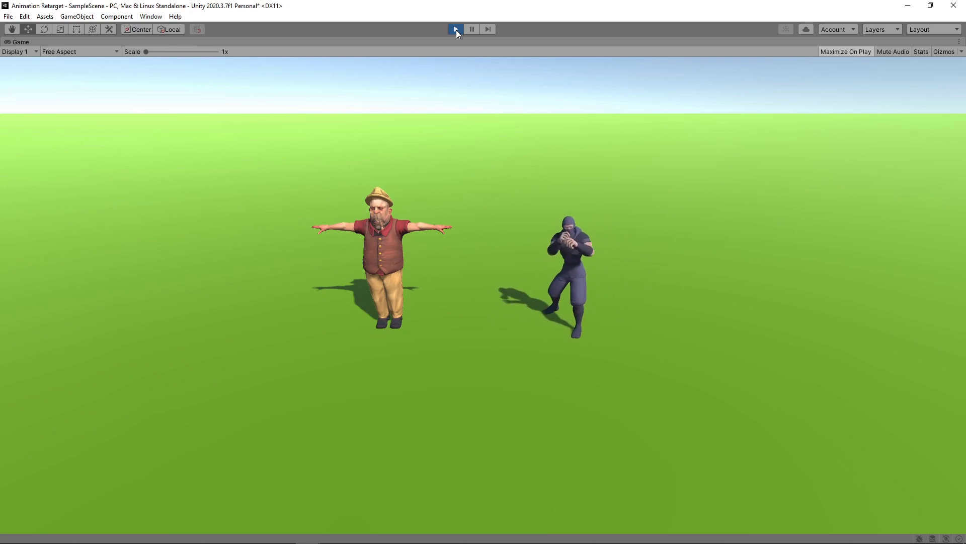
Stop play mode and preview Mixamo's Capoeira animation on The Boss in skeleton view
left_click(456, 29)
key("alt+Tab")
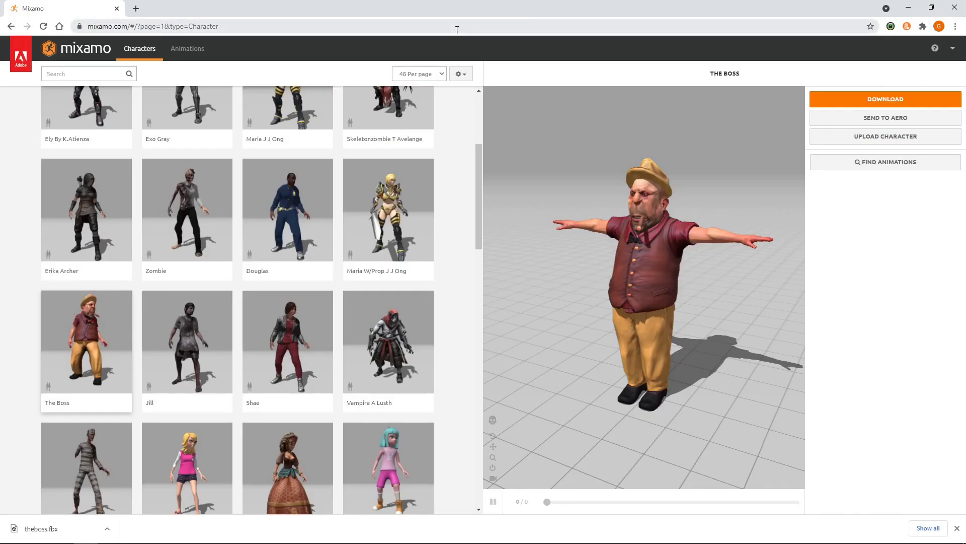
left_click(180, 55)
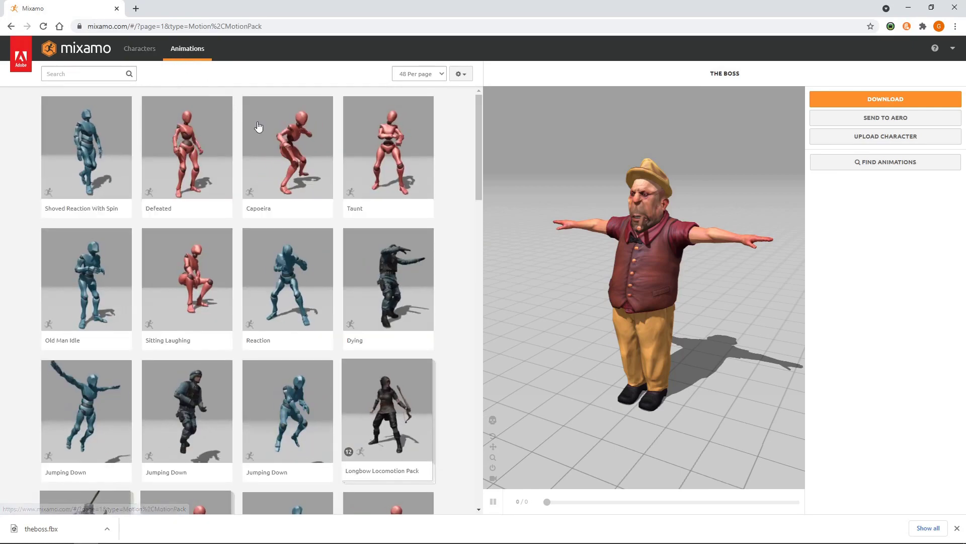
left_click(282, 145)
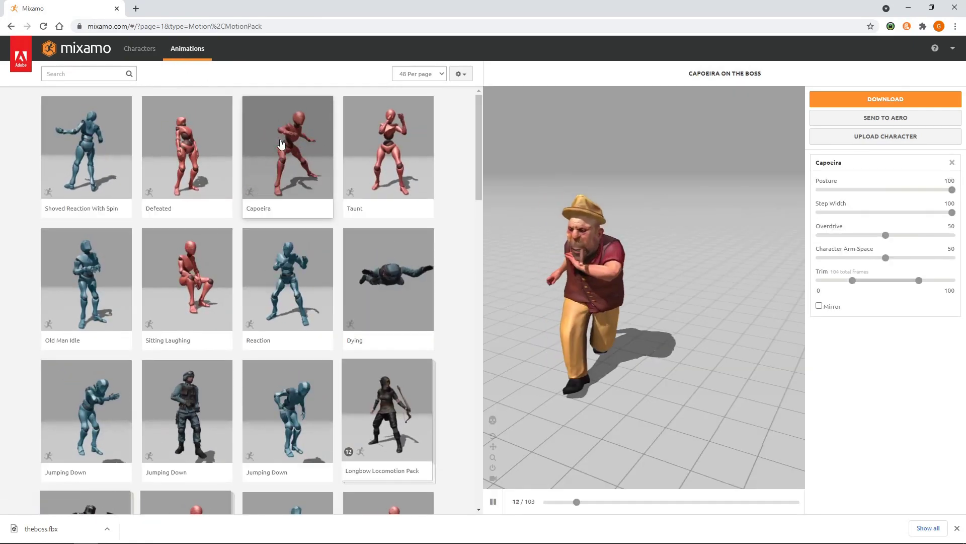
left_click(492, 420)
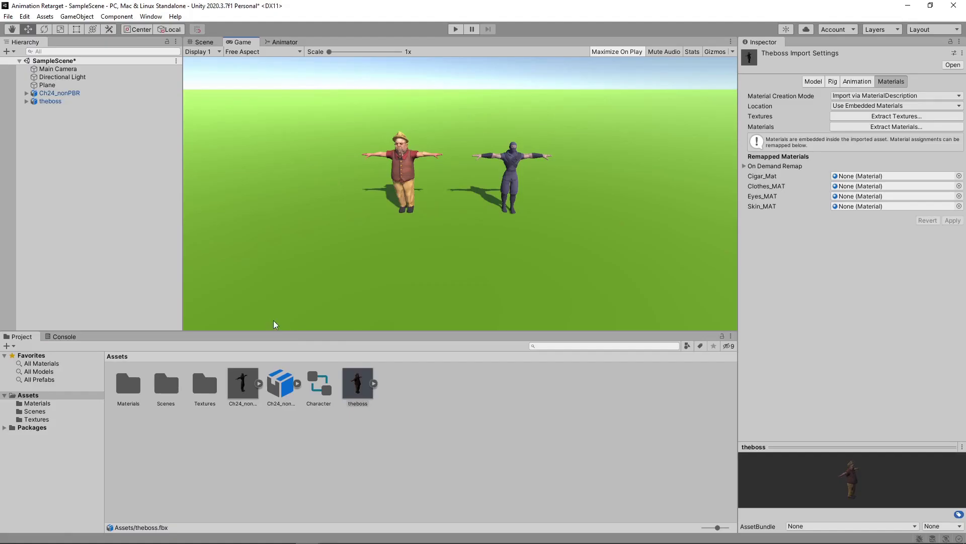
Expand the Ninja's bone tree and change mixamorig:LeftUpLeg's Rotation X from -7.82 to 1.66
left_click(31, 95)
left_click(27, 93)
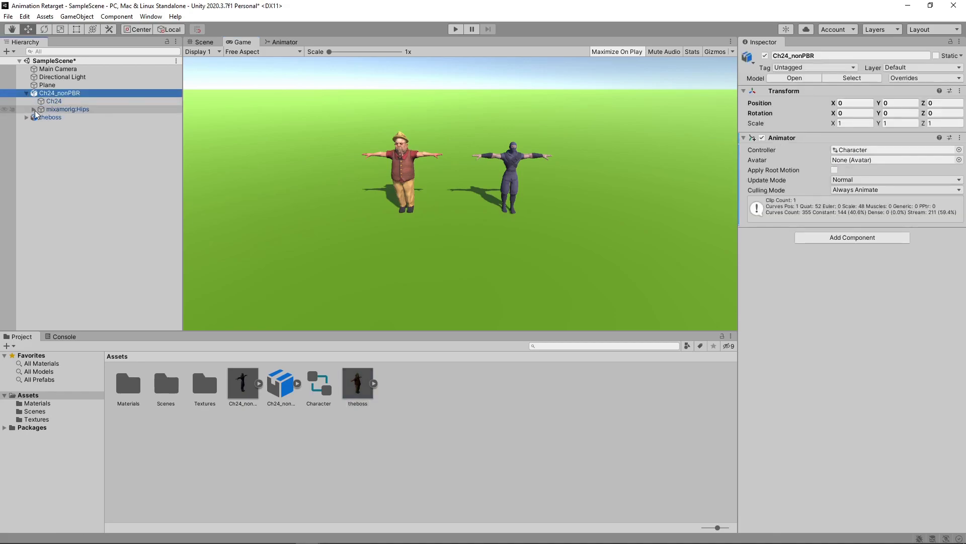
left_click(34, 109)
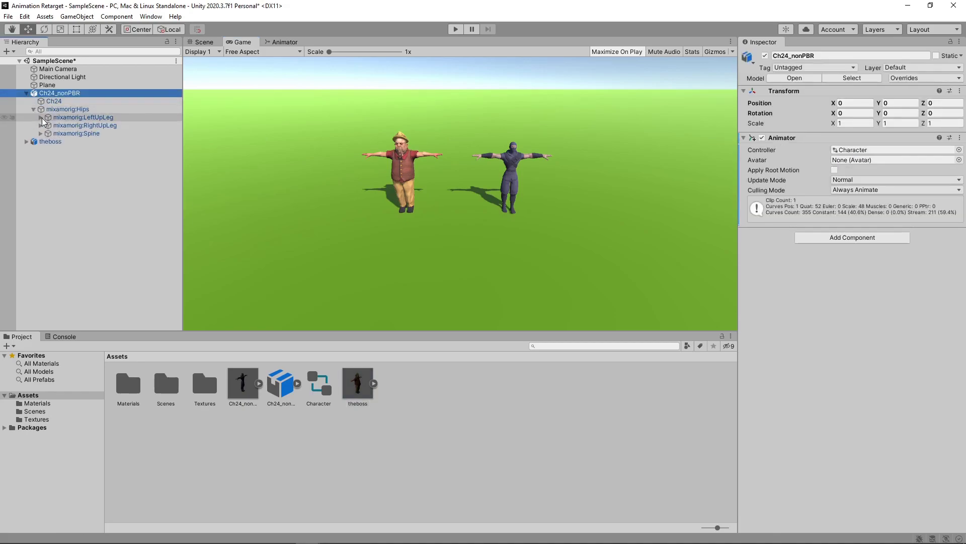
left_click(41, 118)
left_click(40, 134)
left_click(41, 150)
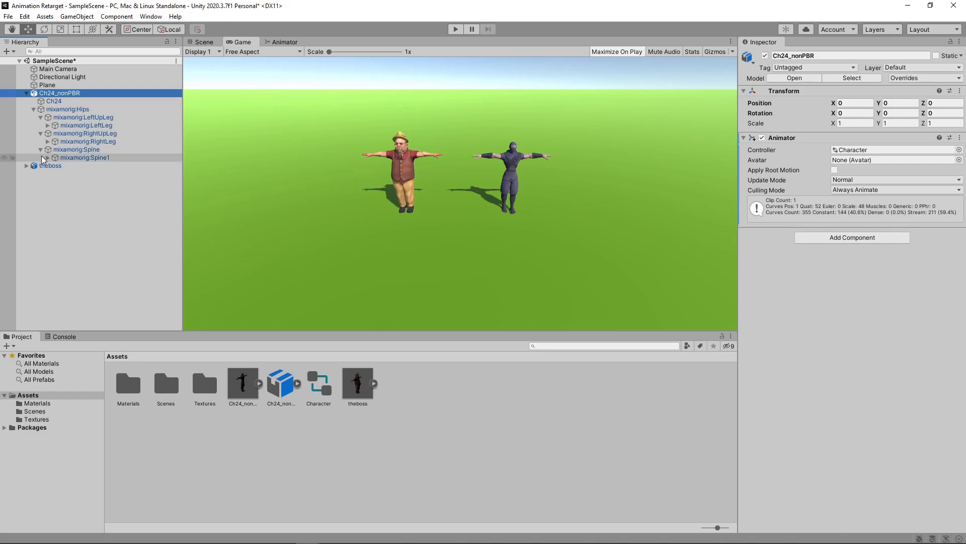
left_click(47, 157)
left_click(55, 167)
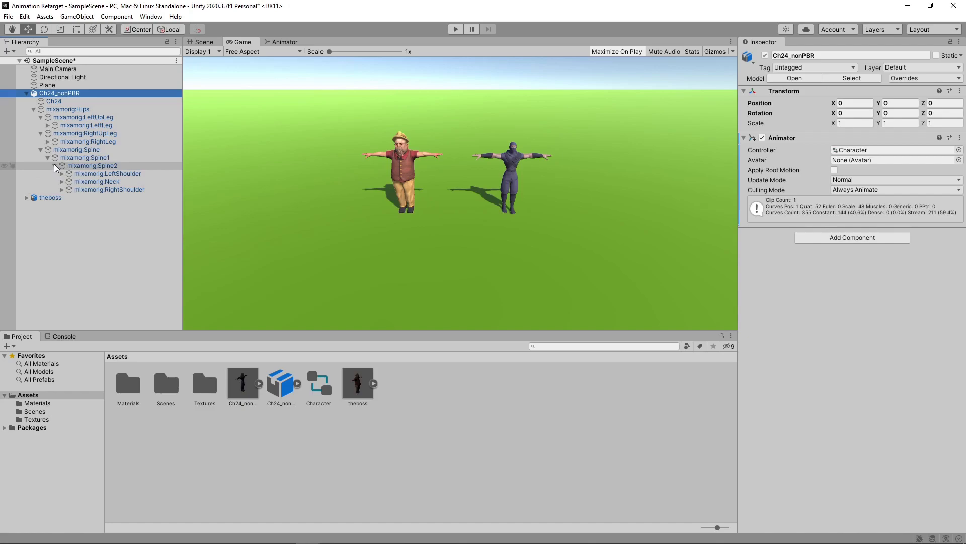
left_click(120, 117)
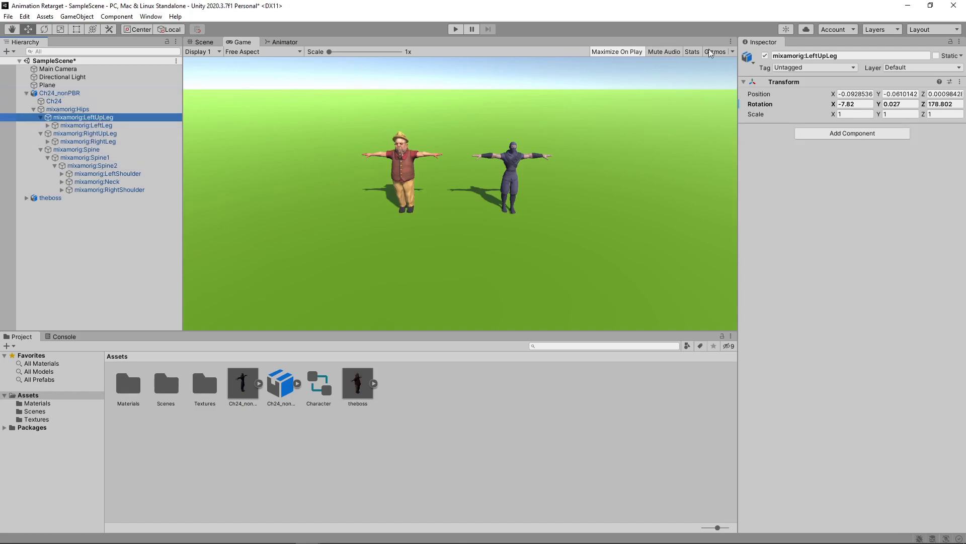
left_click_drag(834, 104, 42, 180)
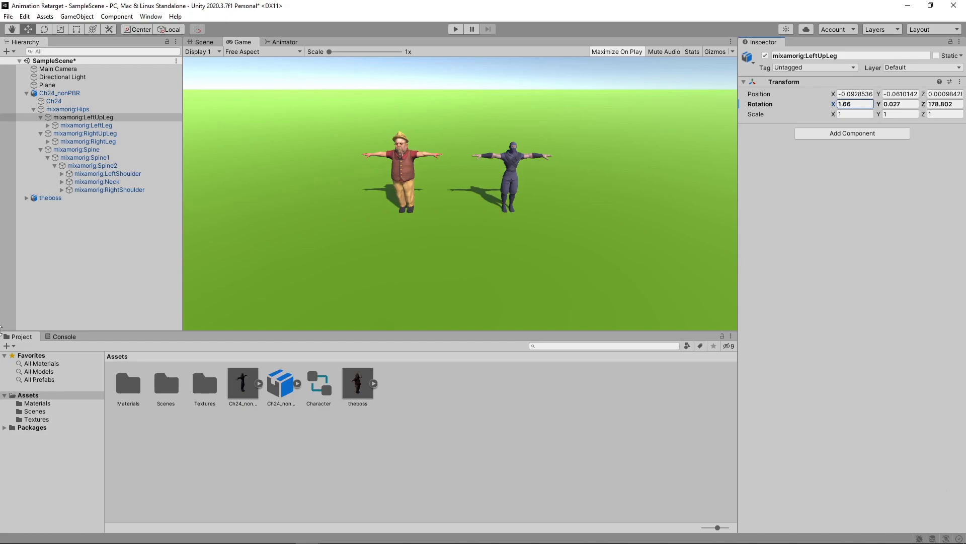
Open the Mma Kick clip in the Animation window and expand its Hips position and rotation tracks
left_click(295, 384)
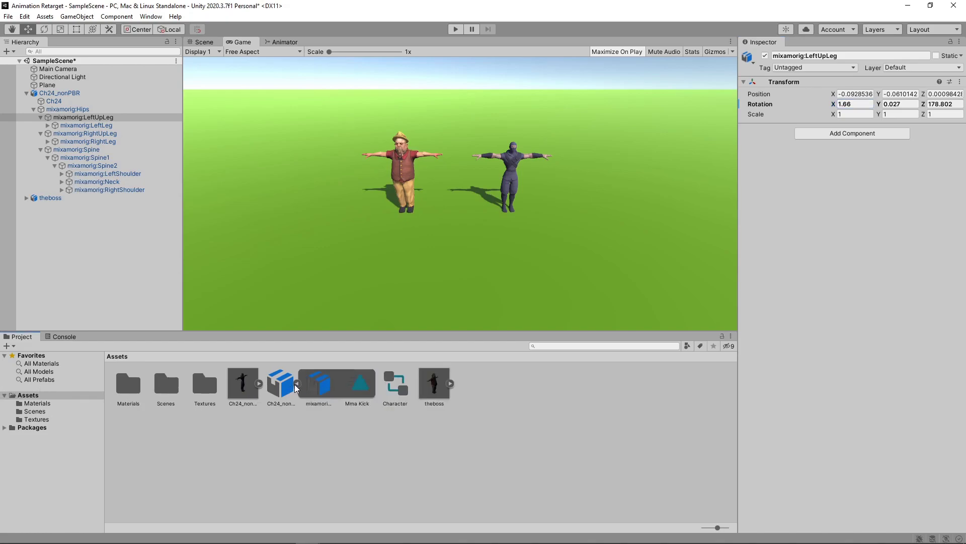
double_click(359, 389)
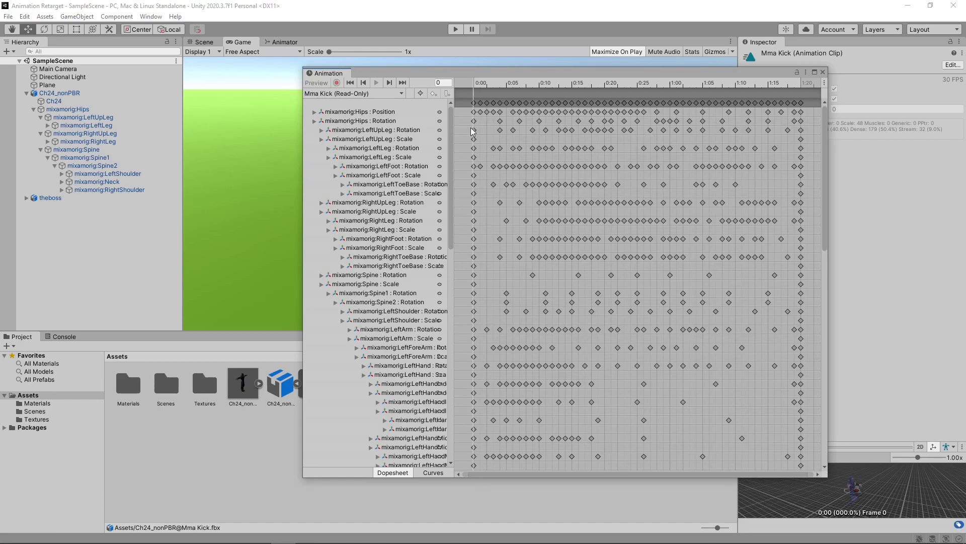
left_click(314, 112)
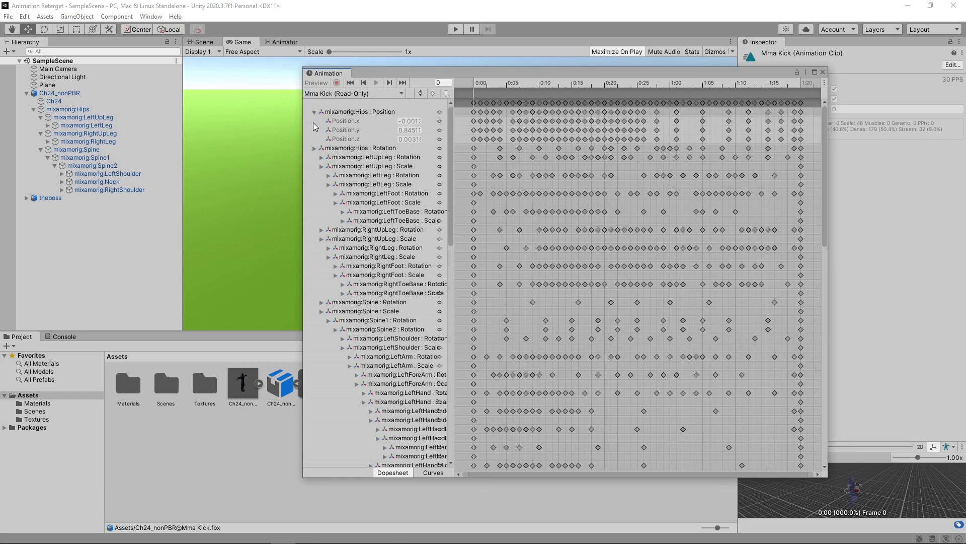
left_click(313, 148)
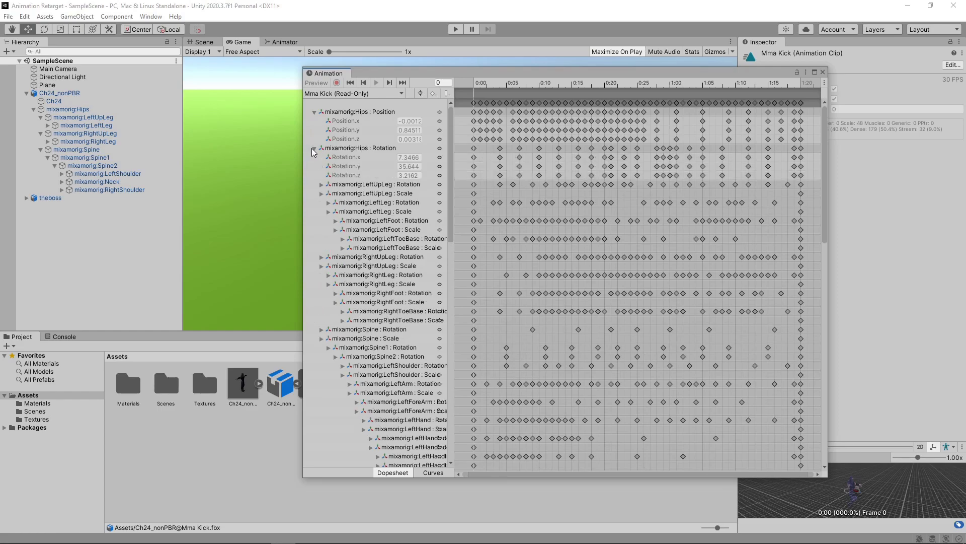
Step the clip forward seven frames, then select the Hips position property and the mixamorig:Hips bone
left_click(391, 83)
left_click(390, 84)
left_click(390, 83)
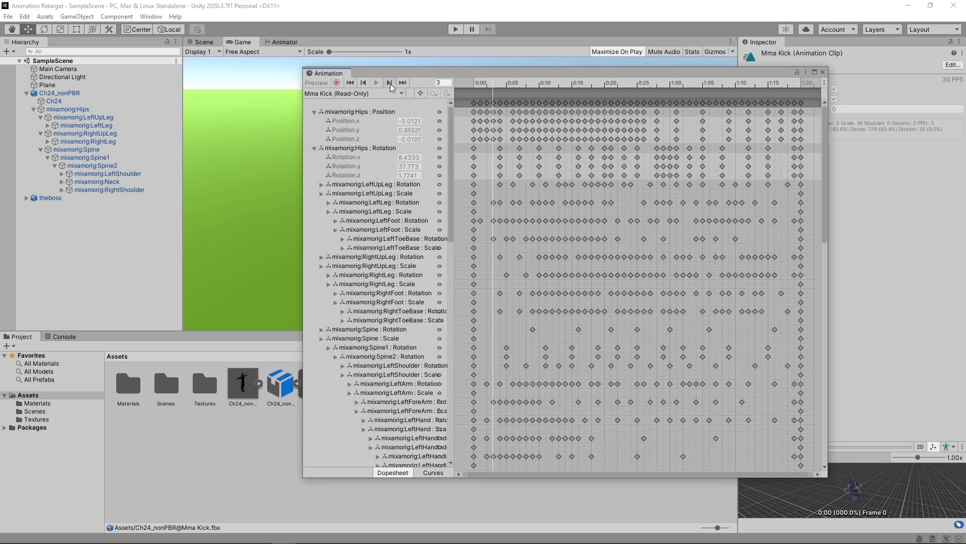
left_click(390, 83)
left_click(391, 83)
left_click(390, 83)
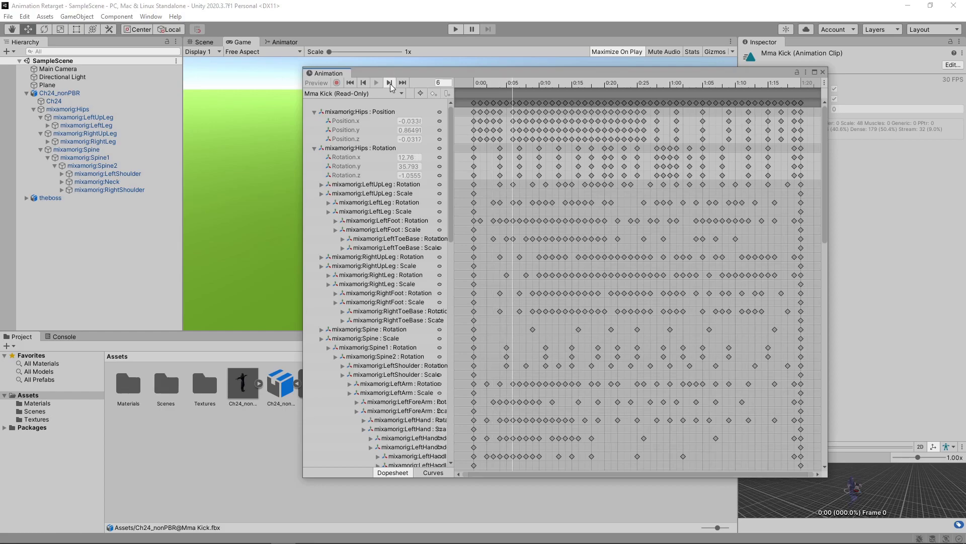
left_click(390, 84)
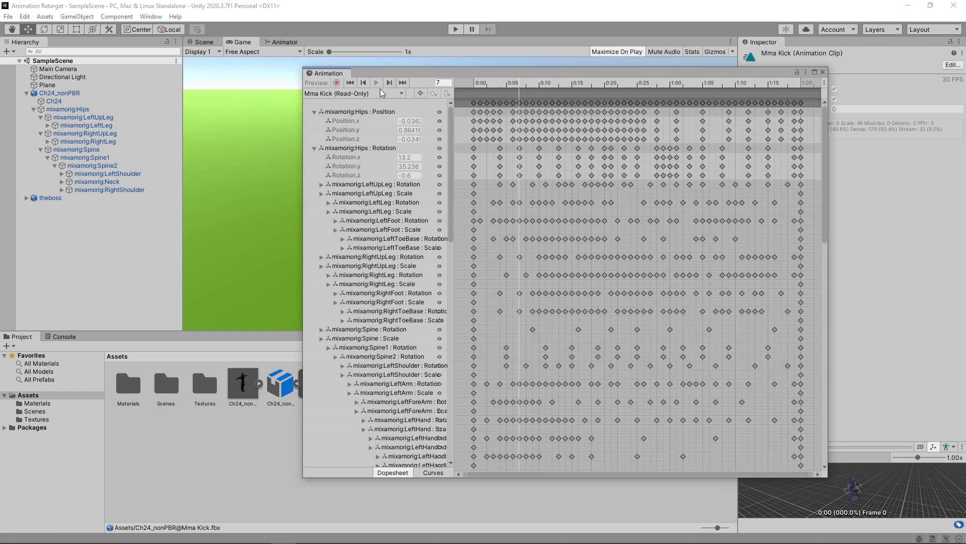
left_click(368, 112)
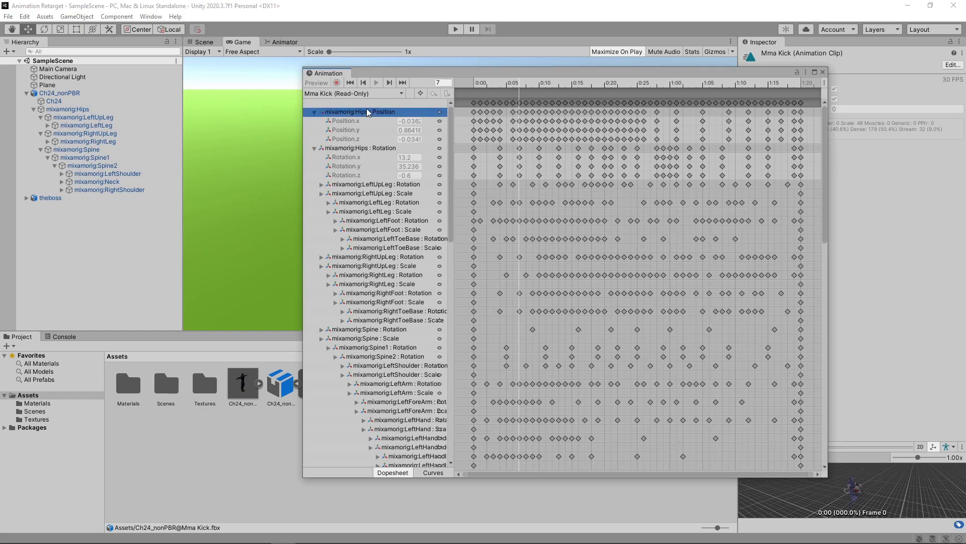
left_click(123, 108)
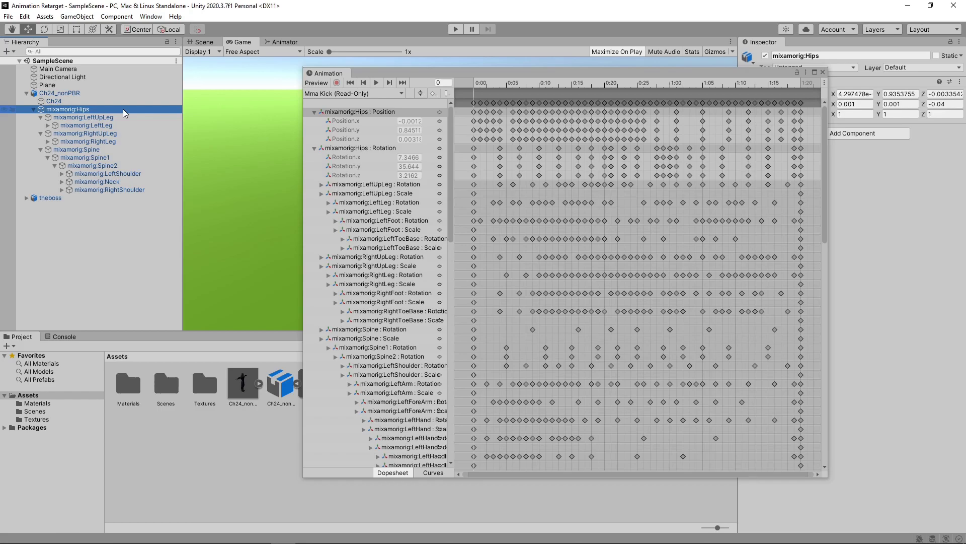
Unfold theboss, boss:Hips, boss:Spine, boss:Spine1 and boss:Spine2 in the Hierarchy
left_click(26, 197)
left_click(33, 206)
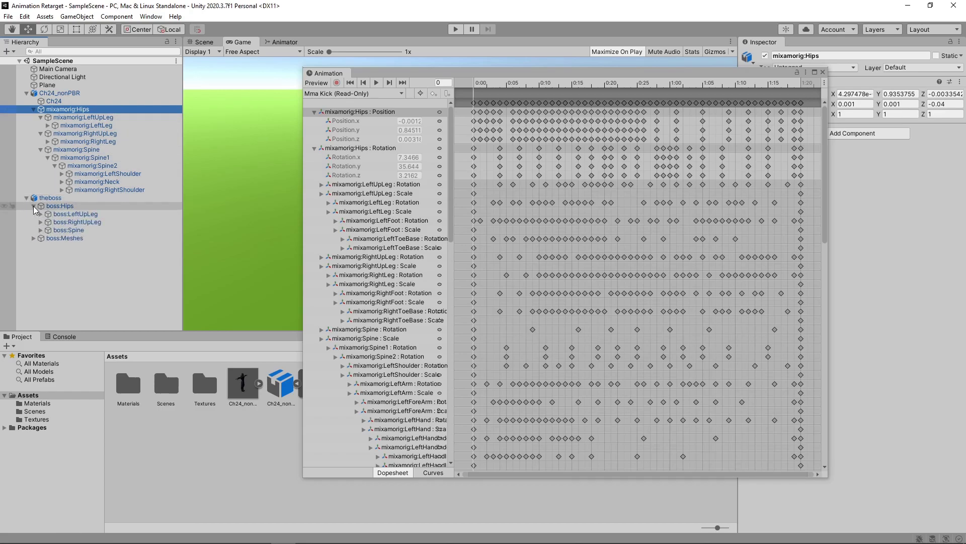
left_click(41, 231)
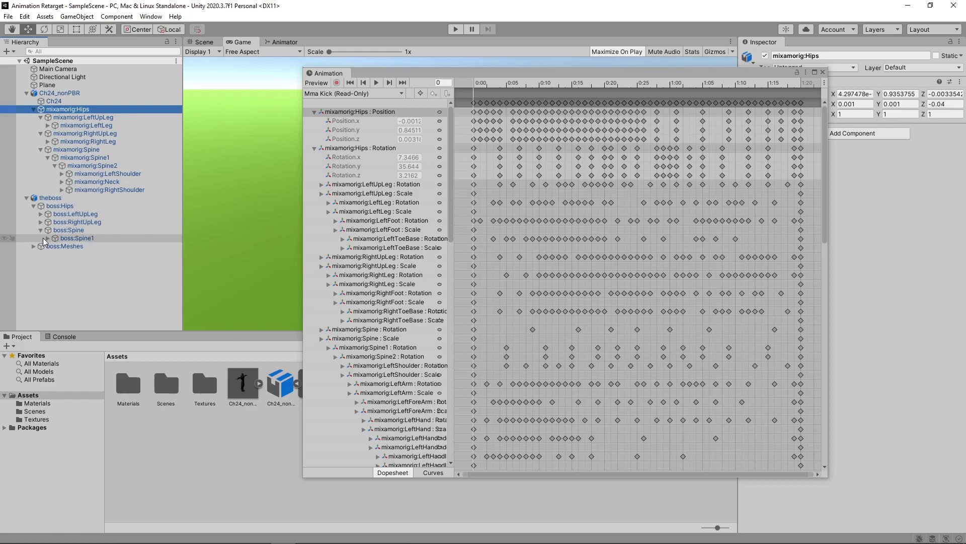
left_click(47, 238)
left_click(55, 246)
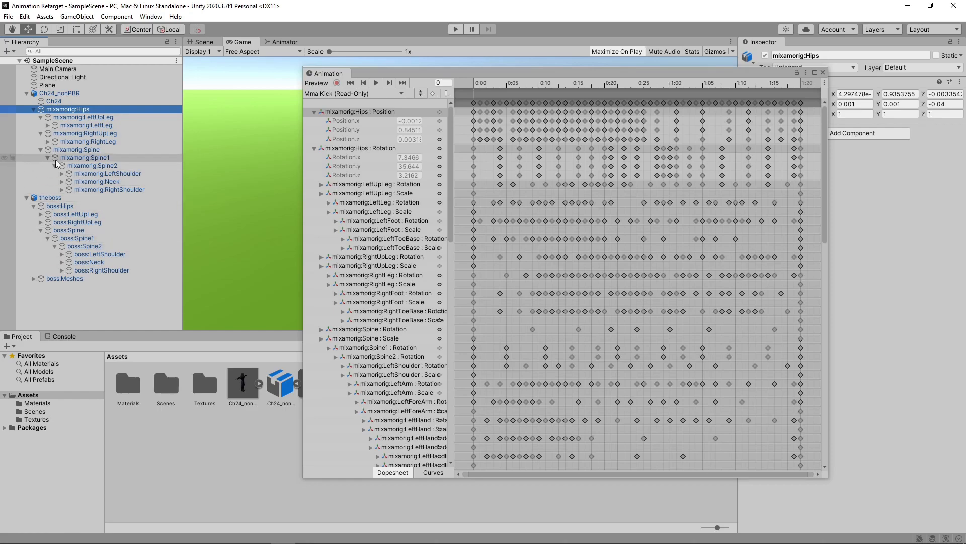
Copy the name mixamorig:Hips and paste it as the new name of boss:Hips
left_click(61, 109)
key("ctrl+c")
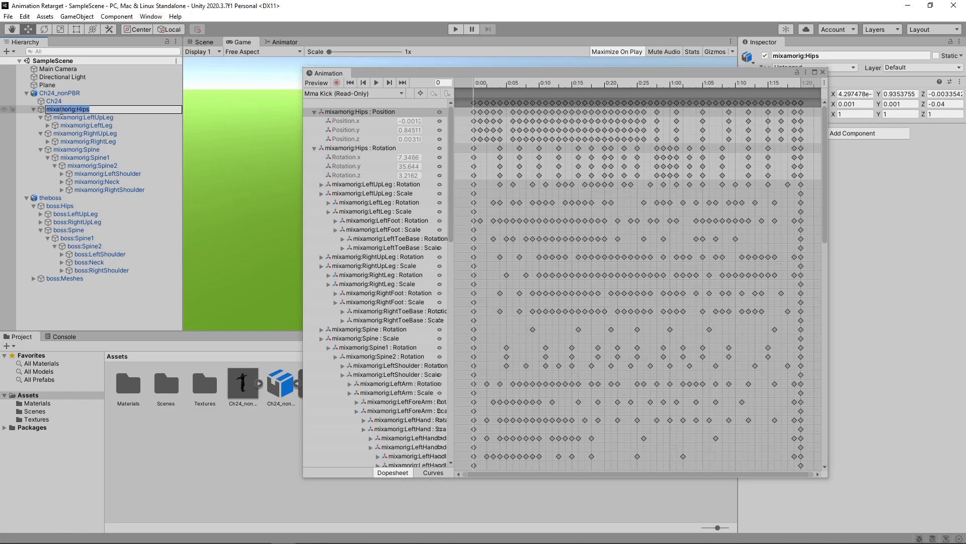
left_click(60, 206)
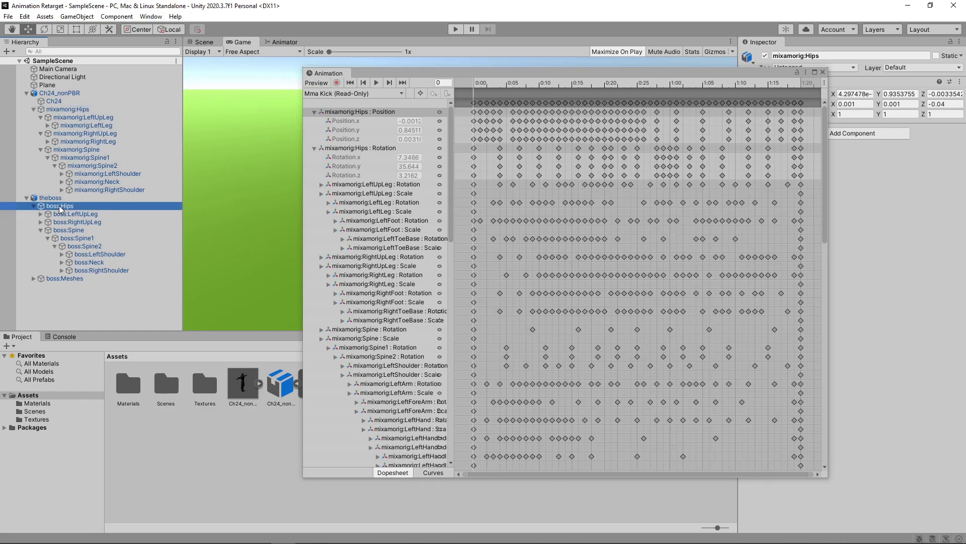
left_click(60, 206)
key("ctrl+v")
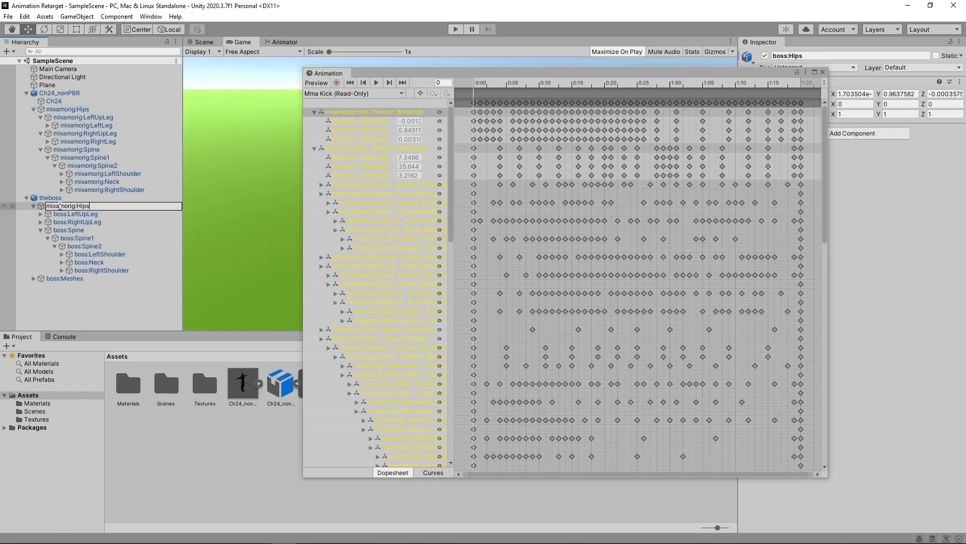
key("Return")
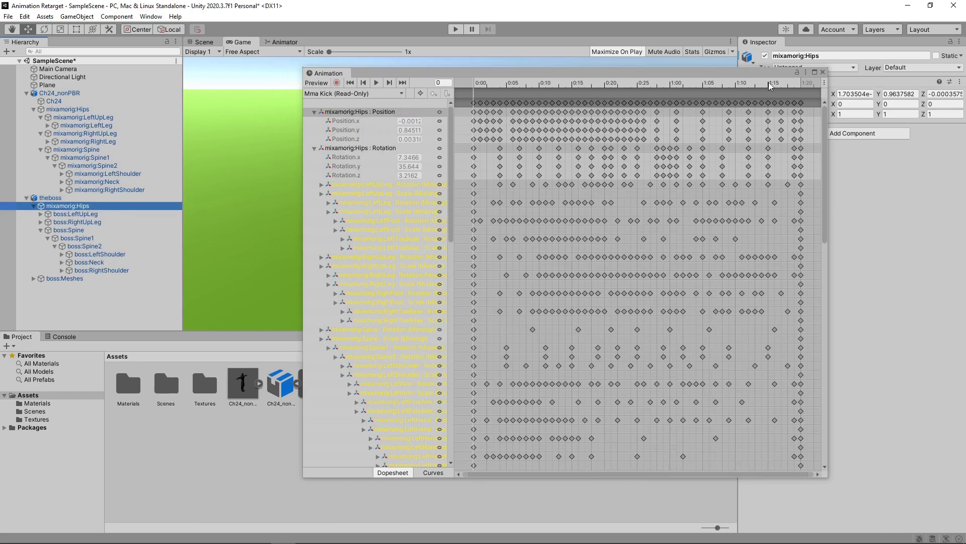
Close the Animation window and run the scene briefly to test the kick
left_click(821, 73)
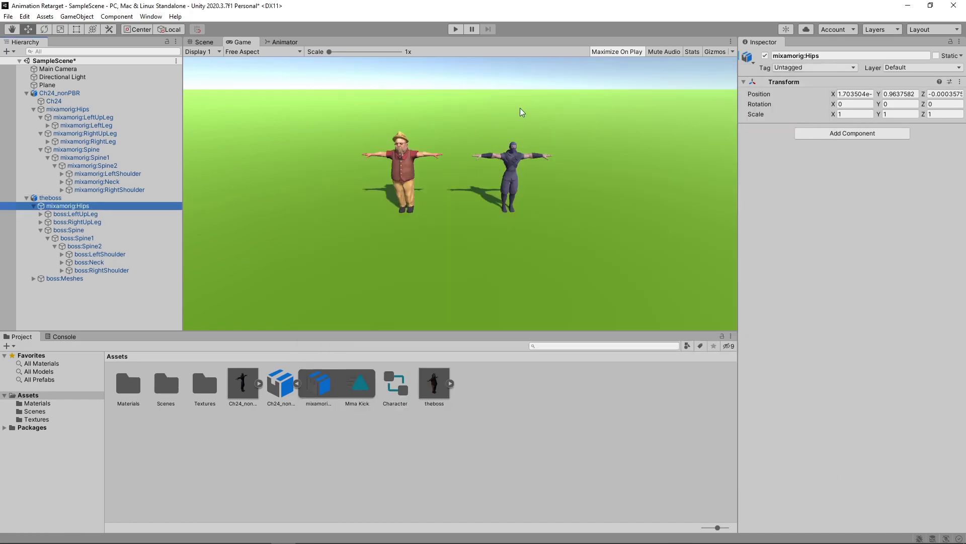
left_click(454, 29)
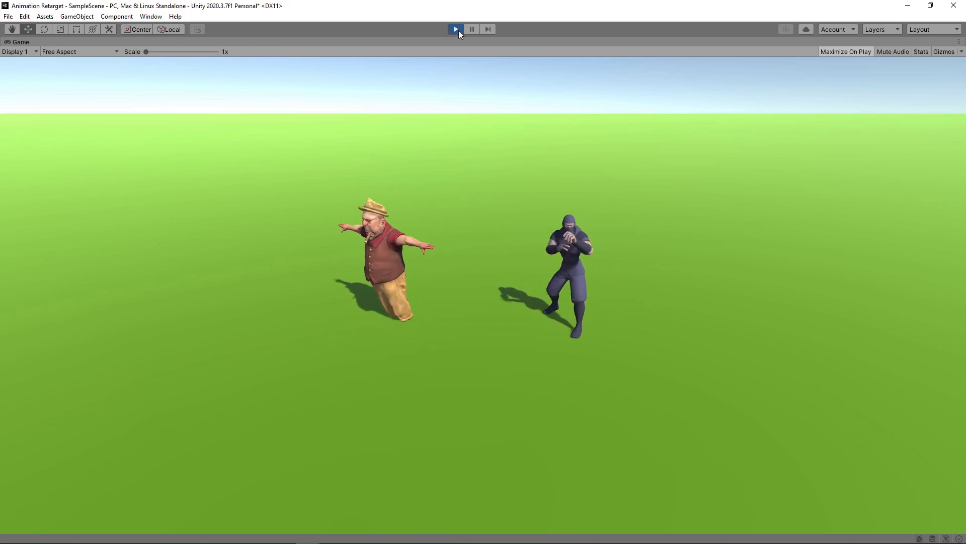
left_click(458, 31)
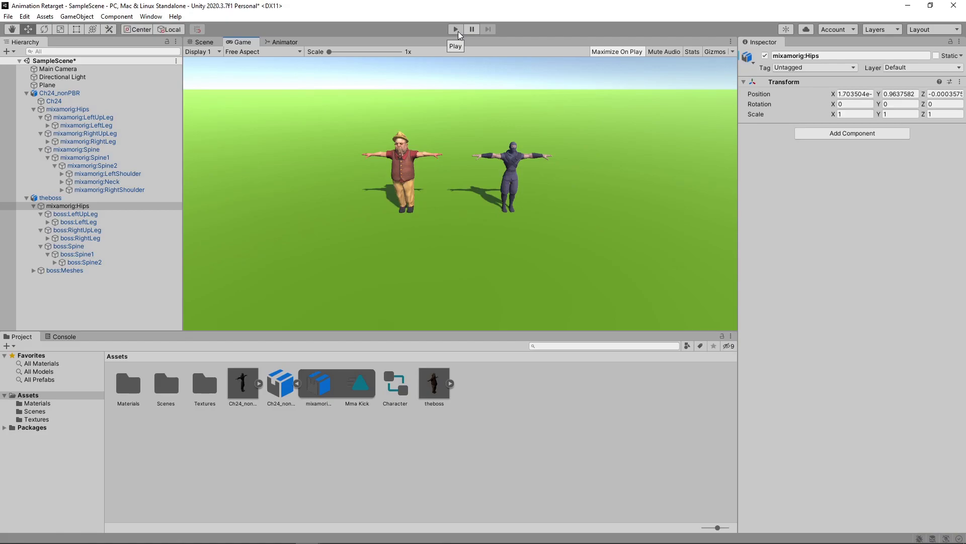
Set Ch24_nonPBR's rig Animation Type to Humanoid, apply it, and open its avatar configuration
left_click(245, 387)
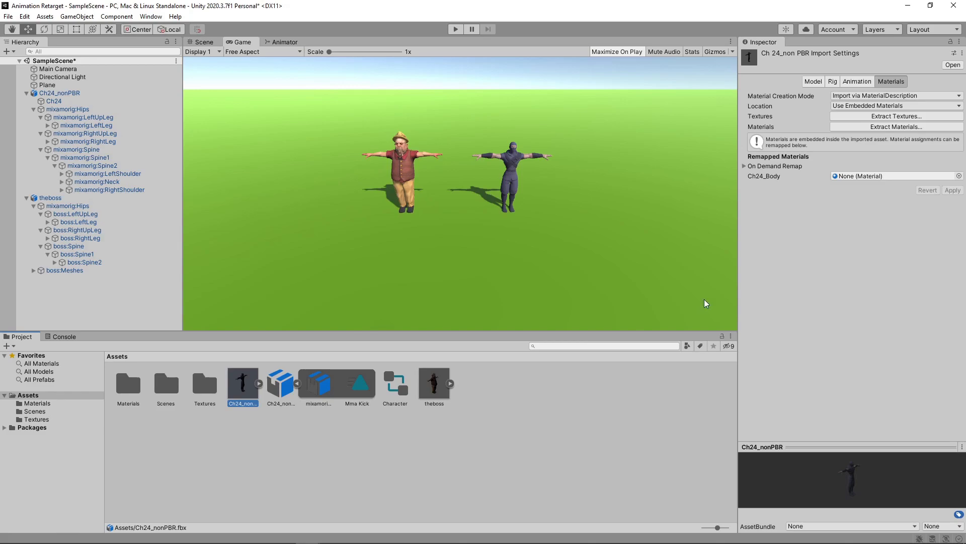
left_click(833, 82)
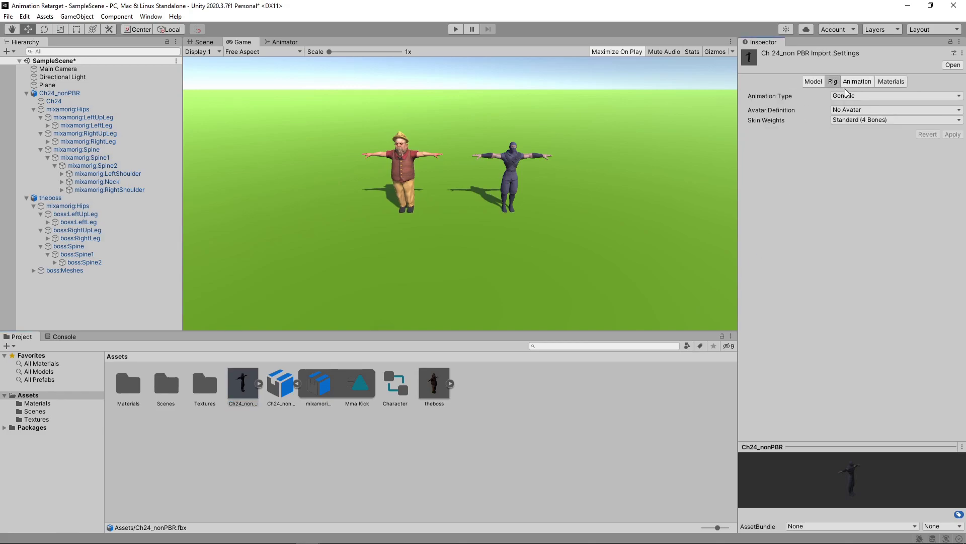
left_click(851, 96)
left_click(862, 141)
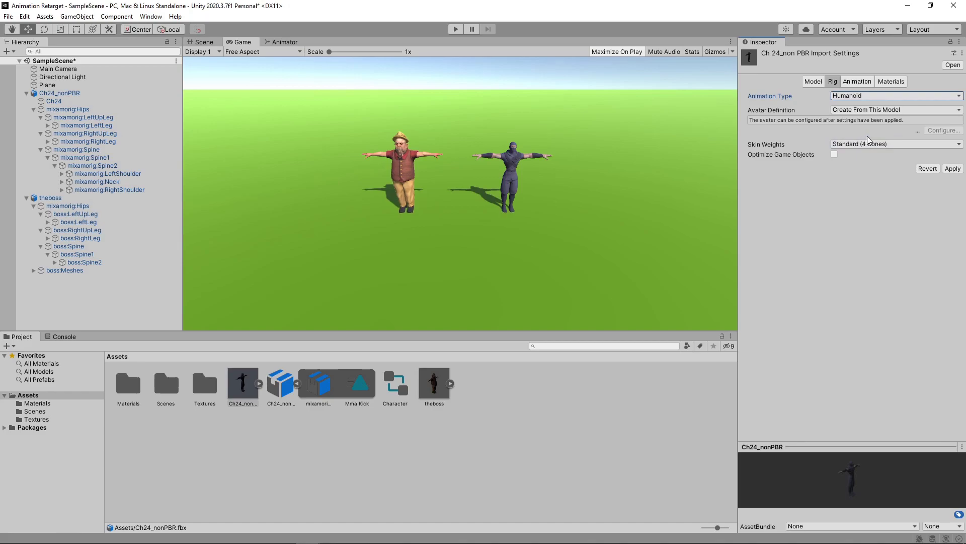
left_click(953, 168)
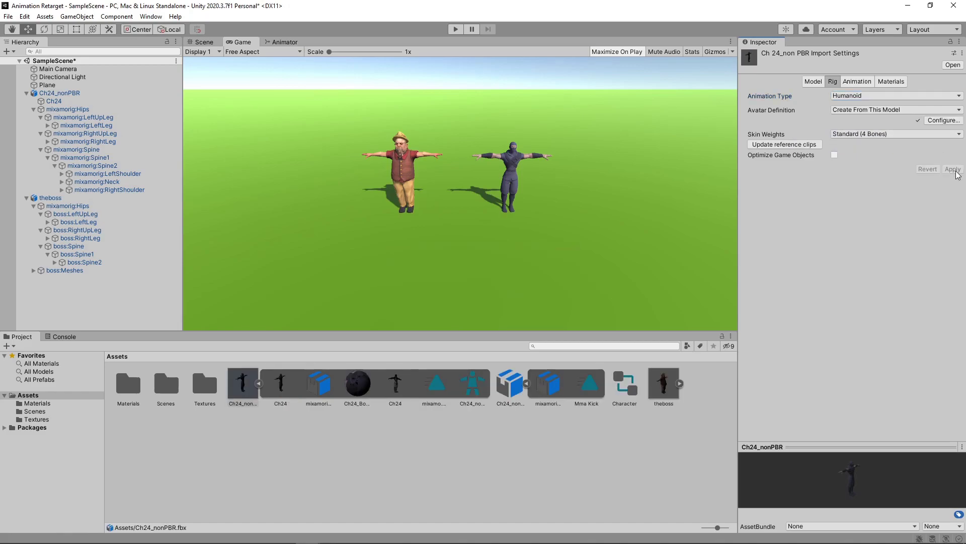
left_click(944, 121)
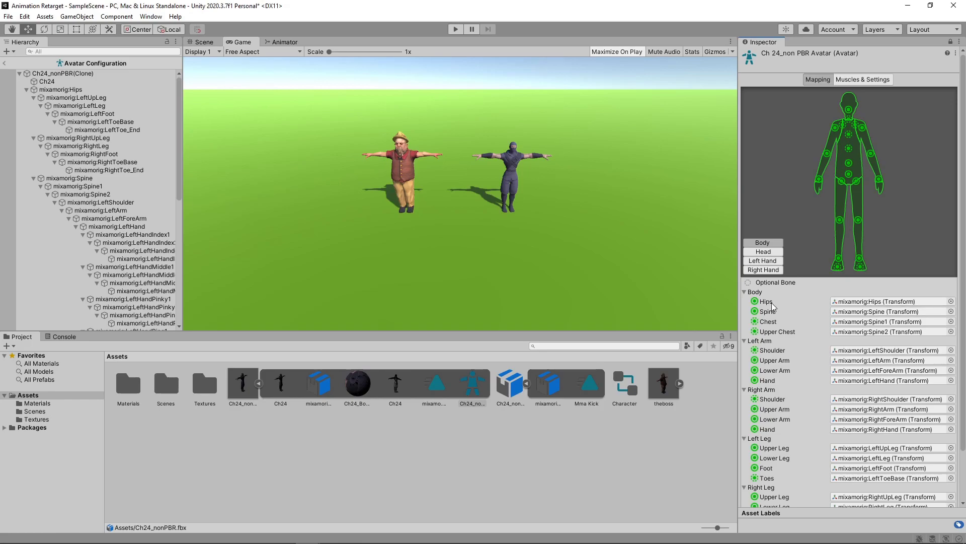
Review the avatar's right hand, left hand, head and body bone mappings
left_click(767, 271)
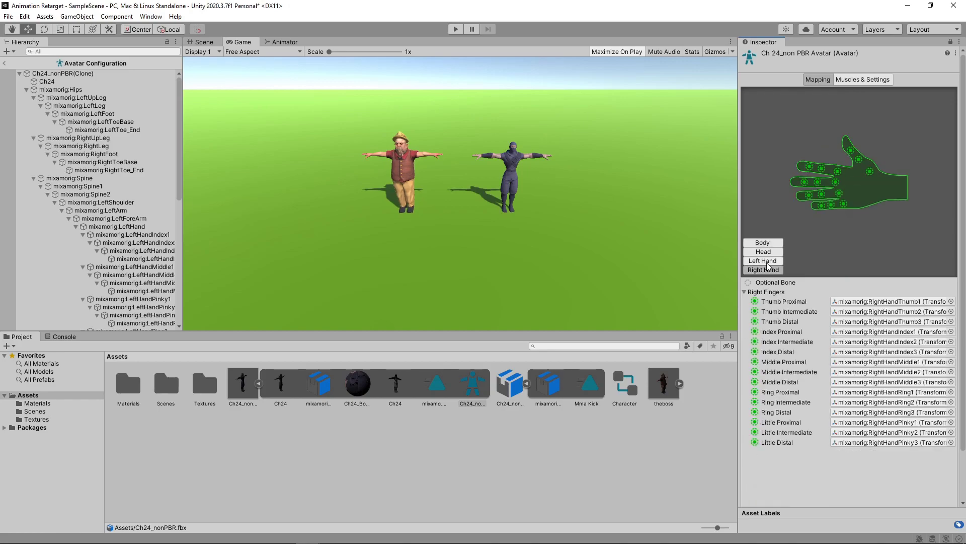
left_click(767, 262)
left_click(768, 253)
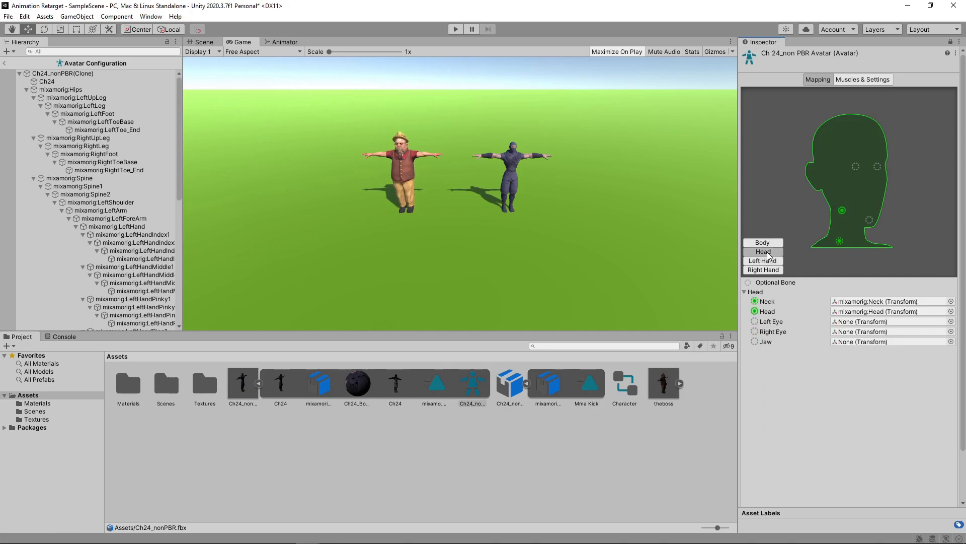
left_click(767, 246)
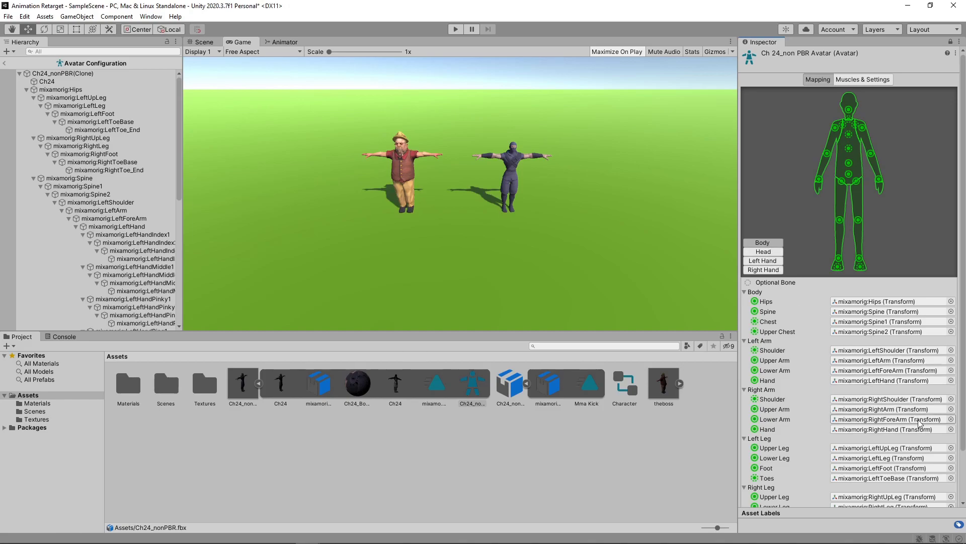
Clear Left Upper Leg, assign mixamorig:LeftUpLeg to it, apply, and finish with Done
left_click(951, 448)
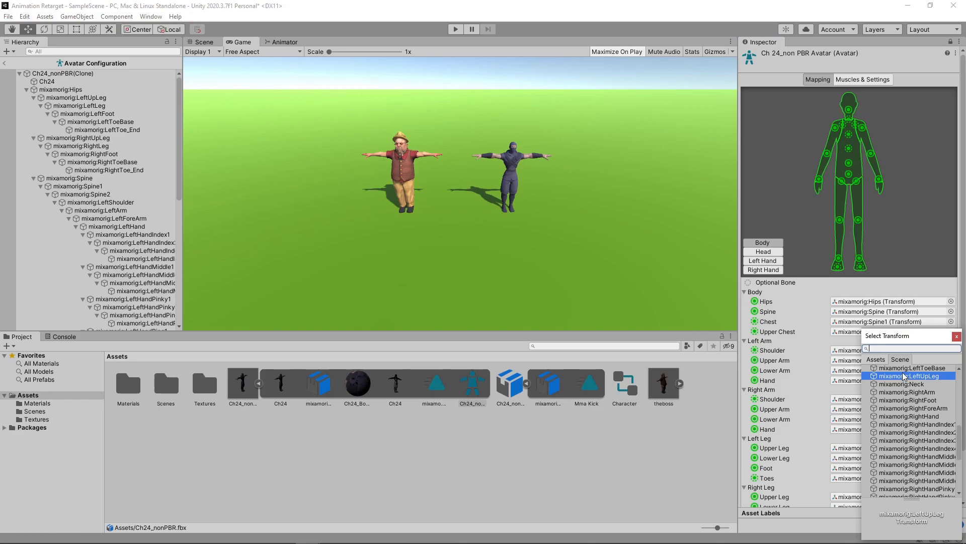
scroll(905, 376, "up", 10)
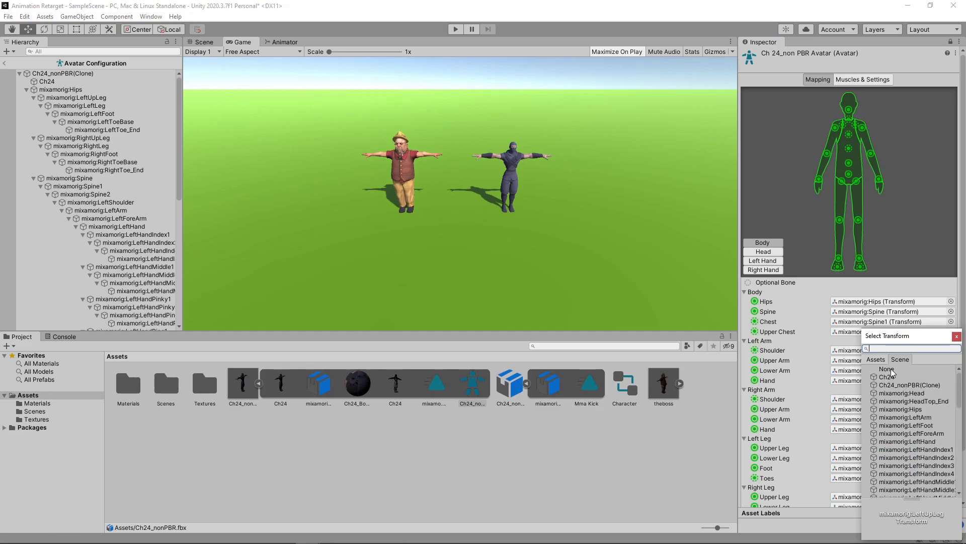
left_click(889, 370)
left_click(891, 372)
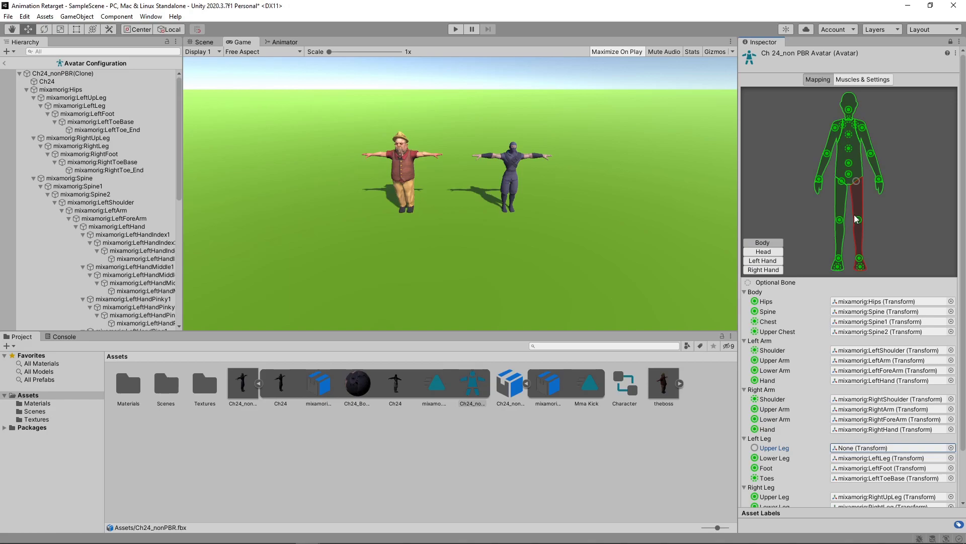
left_click(202, 43)
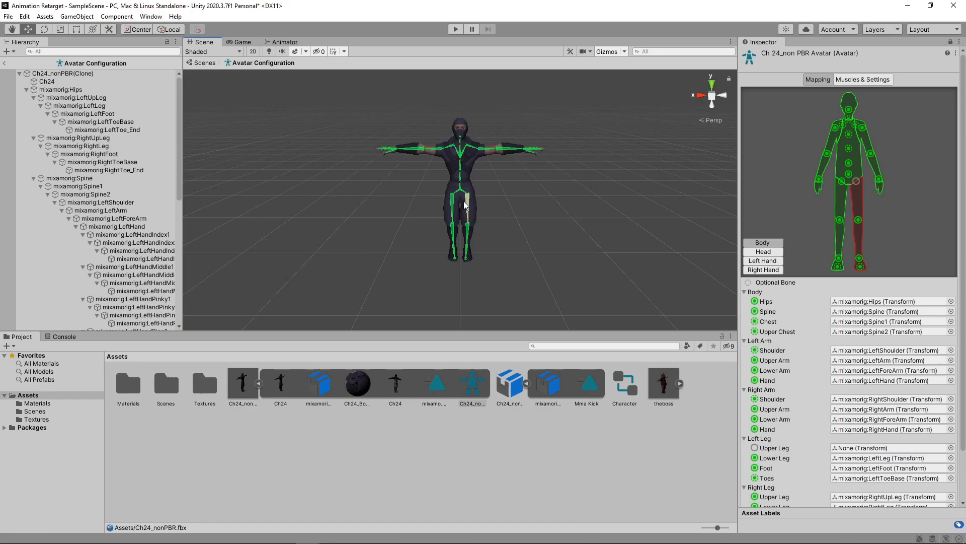
left_click_drag(467, 205, 839, 450)
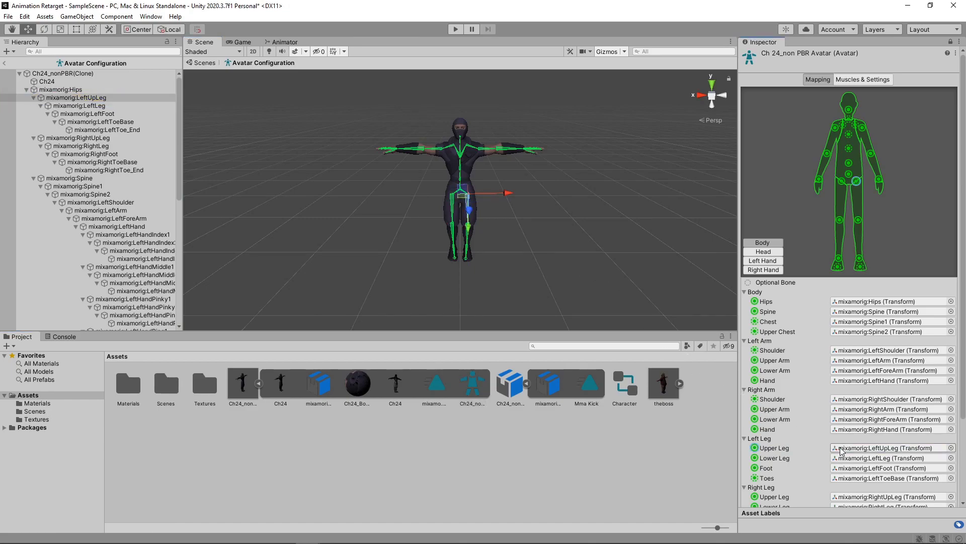
scroll(839, 449, "down", 5)
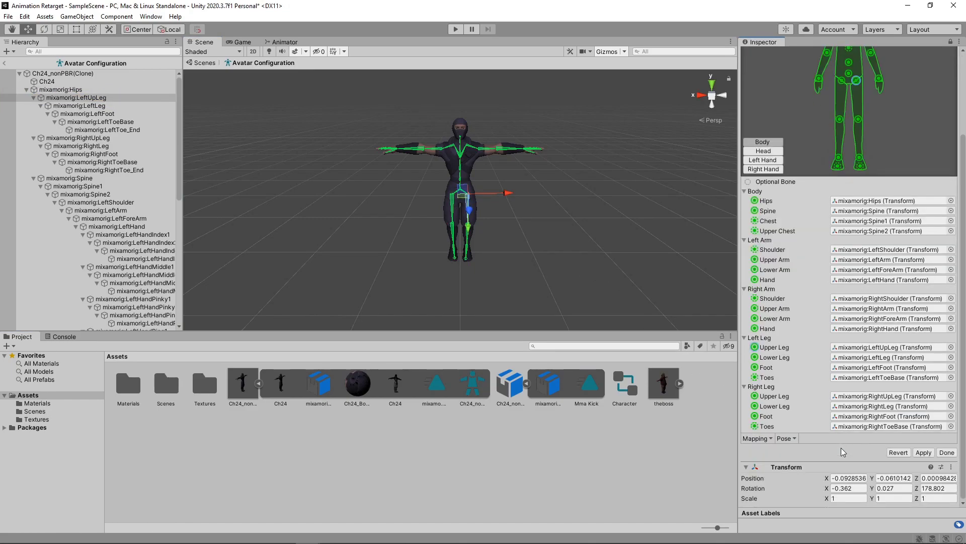
left_click(924, 452)
left_click(947, 453)
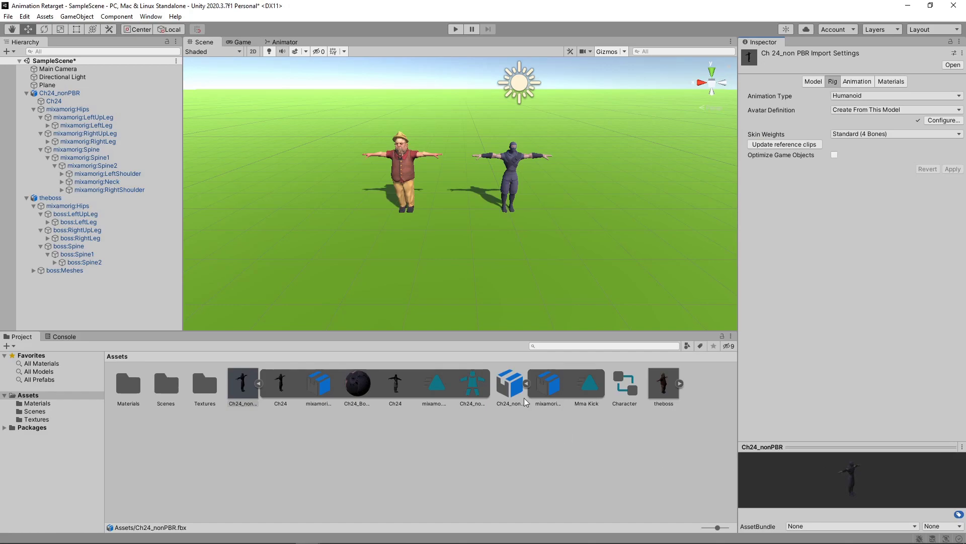
Set Mma Kick's rig to Humanoid, copying the avatar from Ch24_nonPBRAvatar, and apply
left_click(510, 387)
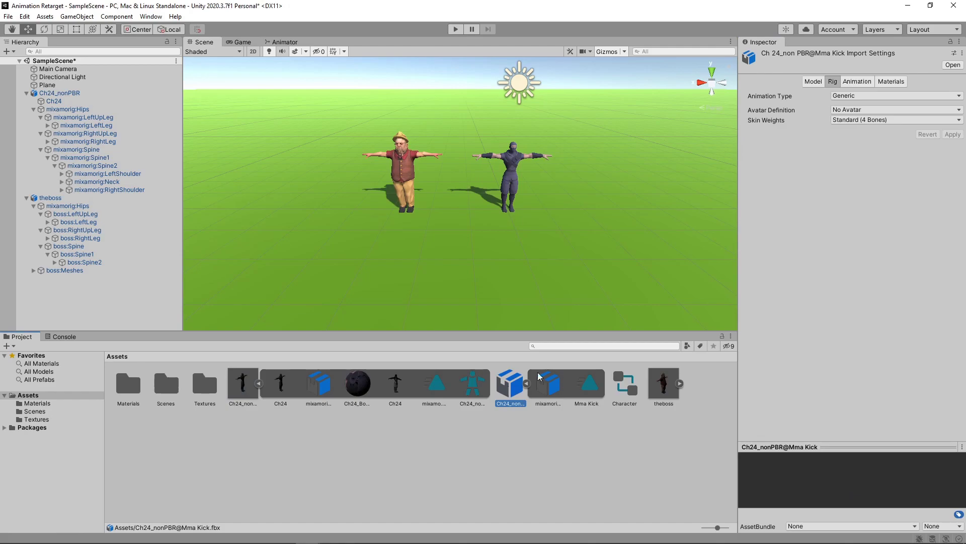
left_click(856, 95)
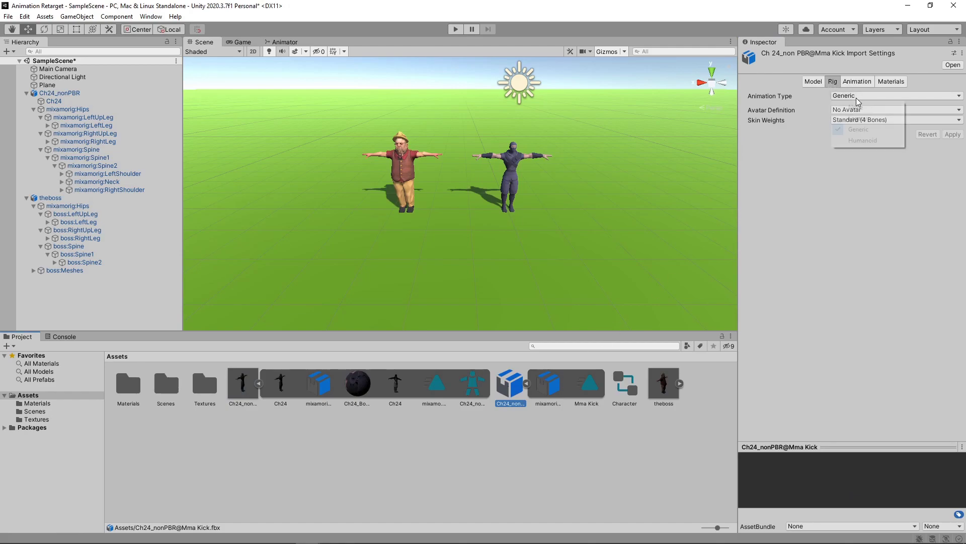
left_click(862, 142)
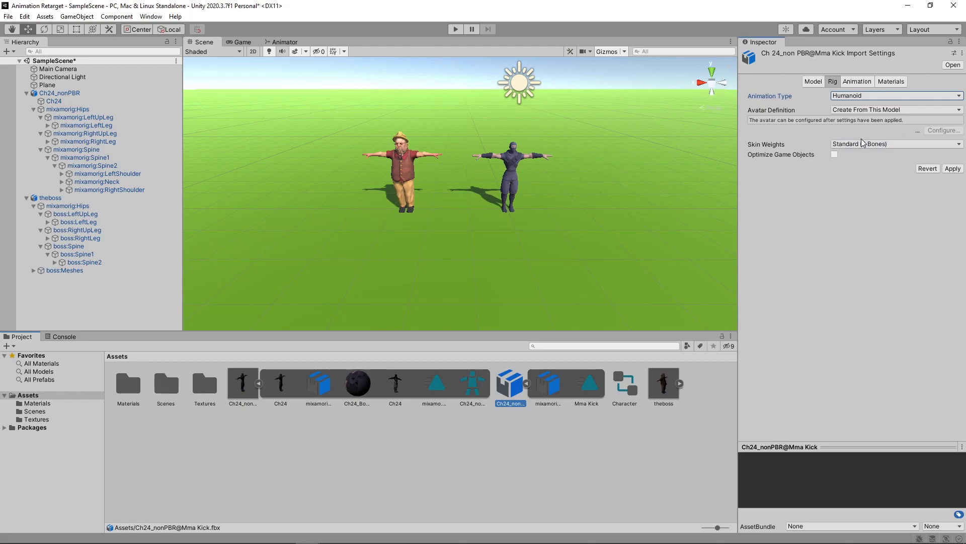
left_click(870, 109)
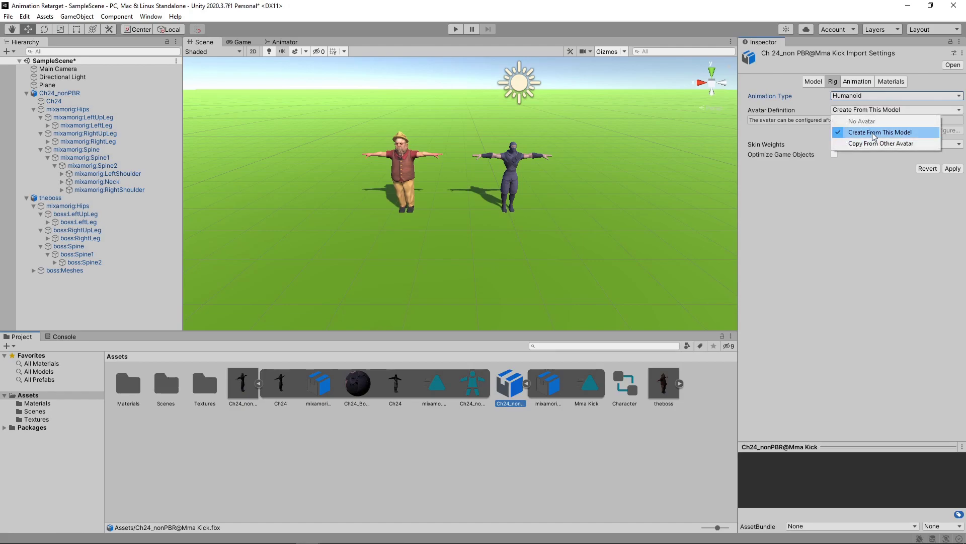
left_click(874, 143)
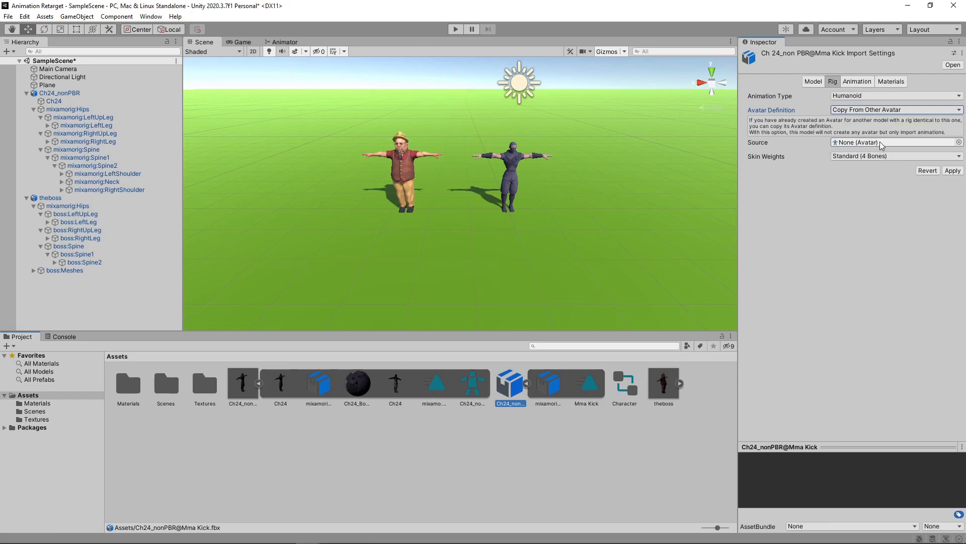
left_click(880, 143)
left_click(959, 143)
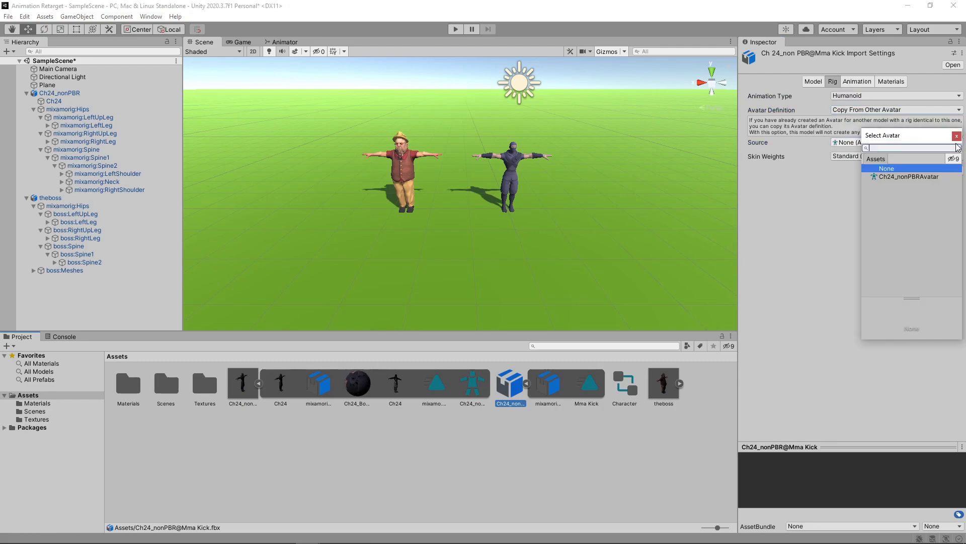
double_click(933, 176)
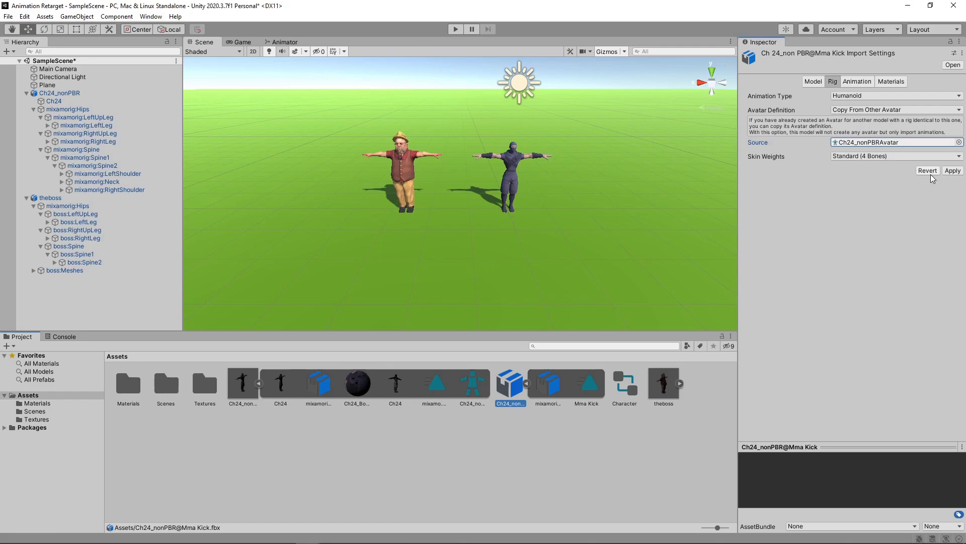
left_click(951, 171)
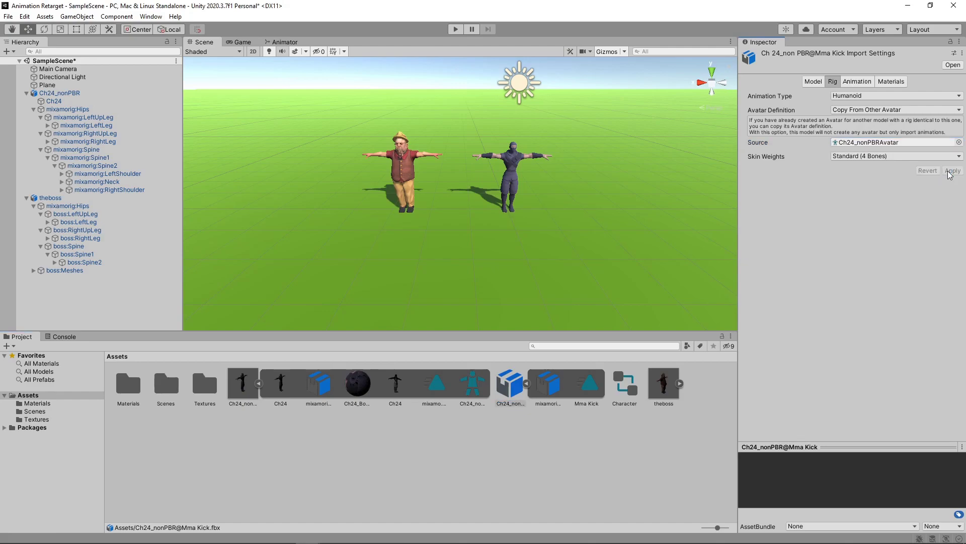
Open the Mma Kick clip to review its humanoid muscle curves, then close it
key("alt")
double_click(592, 391)
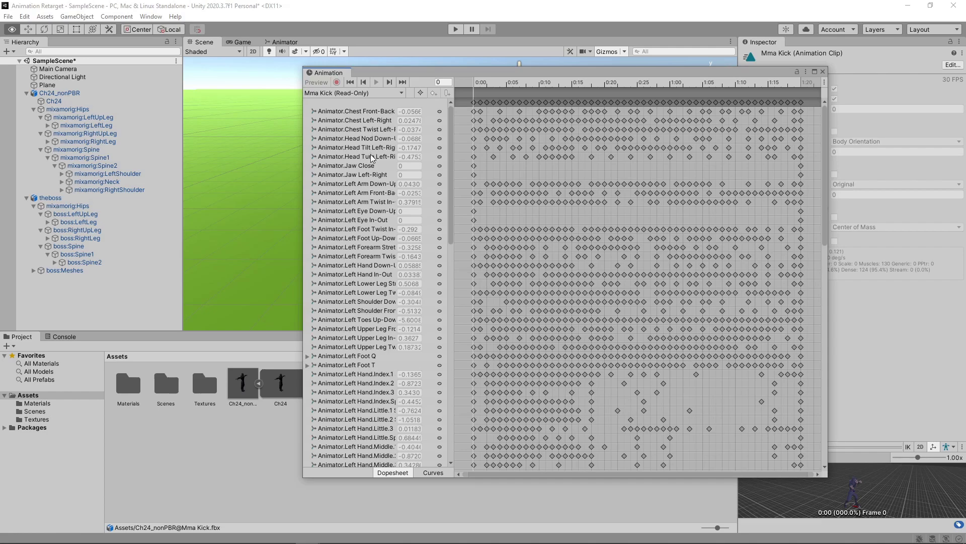
left_click(822, 71)
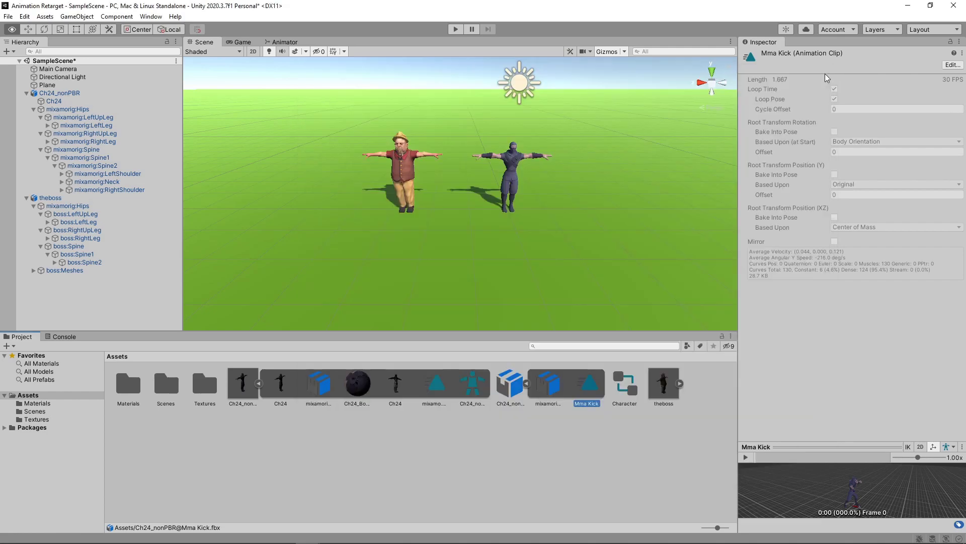
Apply a Humanoid rig to theboss and check its avatar's boss-prefixed bone mapping before clicking Done
left_click(669, 393)
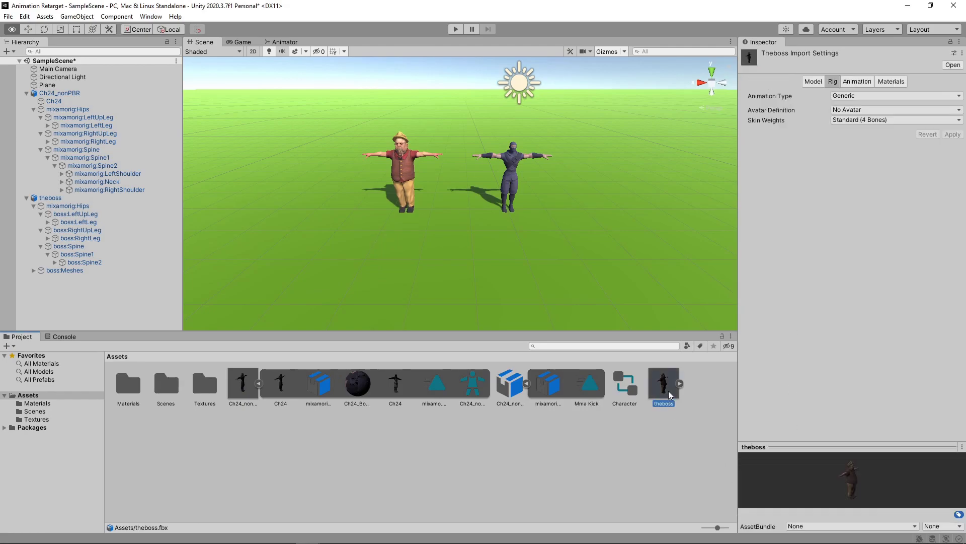
left_click(878, 96)
left_click(873, 141)
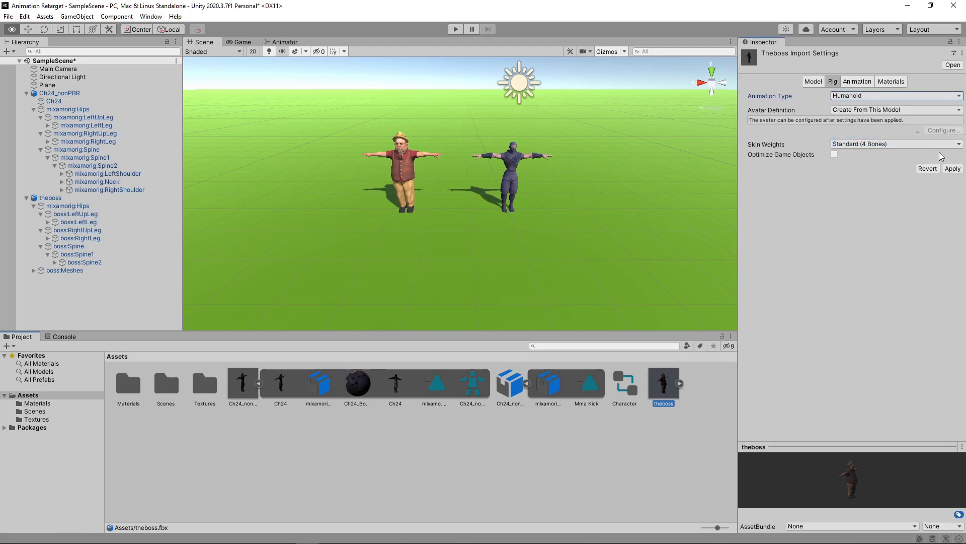
left_click(954, 169)
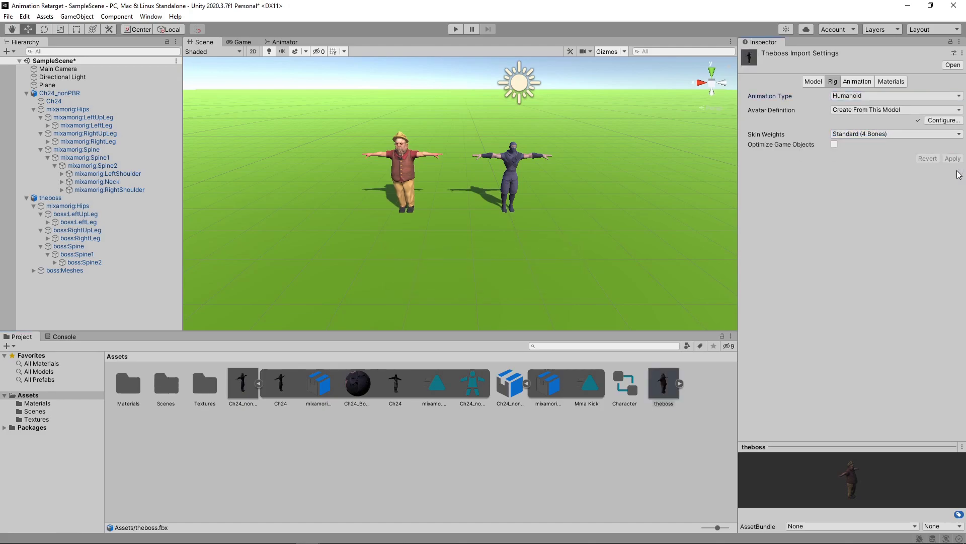
left_click(941, 121)
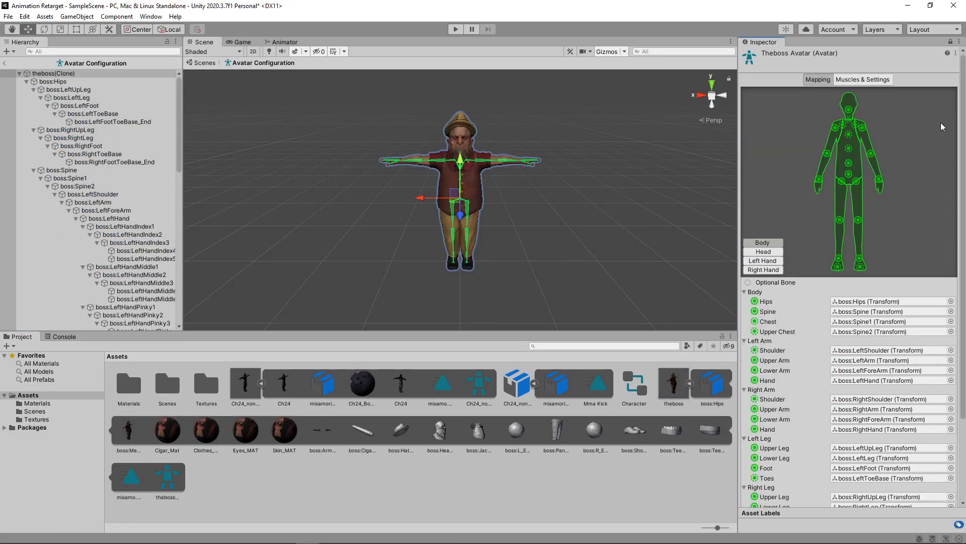
scroll(944, 302, "down", 4)
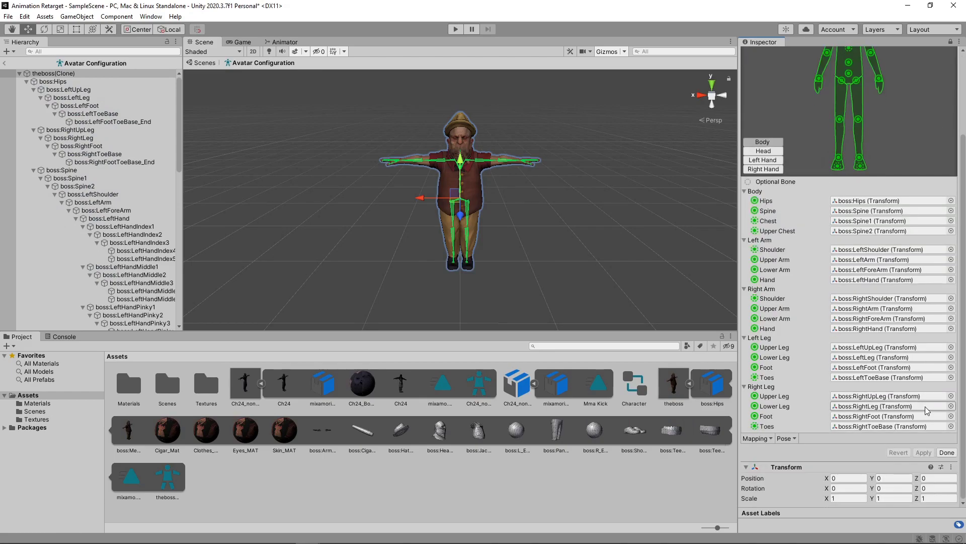
left_click(947, 452)
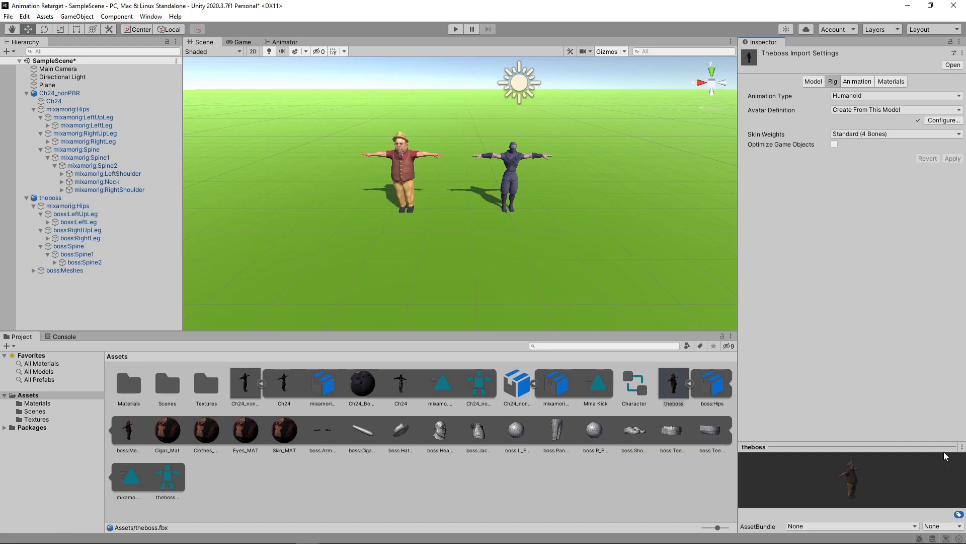
Assign Ch24_nonPBRAvatar to Ch24_nonPBR's Animator and thebossAvatar to theboss's Animator
left_click(91, 94)
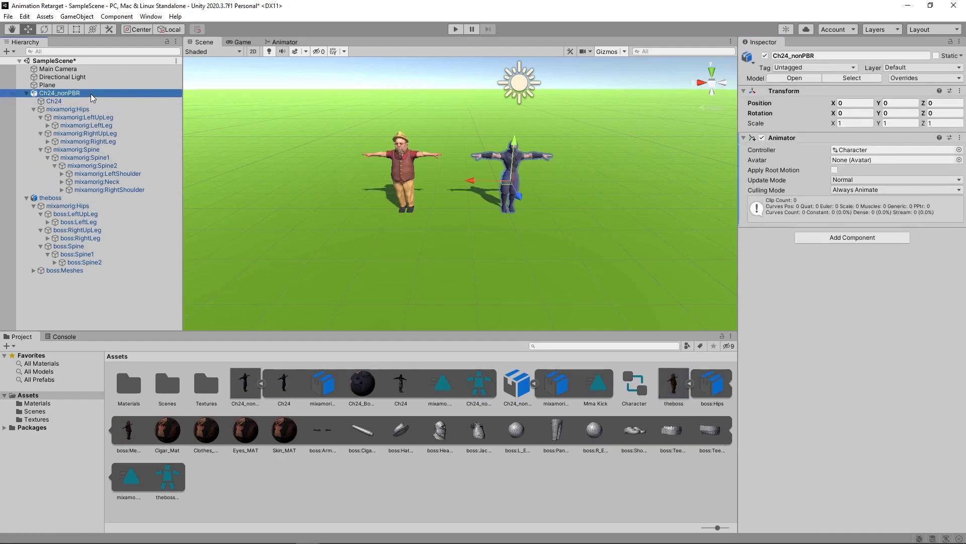
left_click(958, 160)
double_click(915, 193)
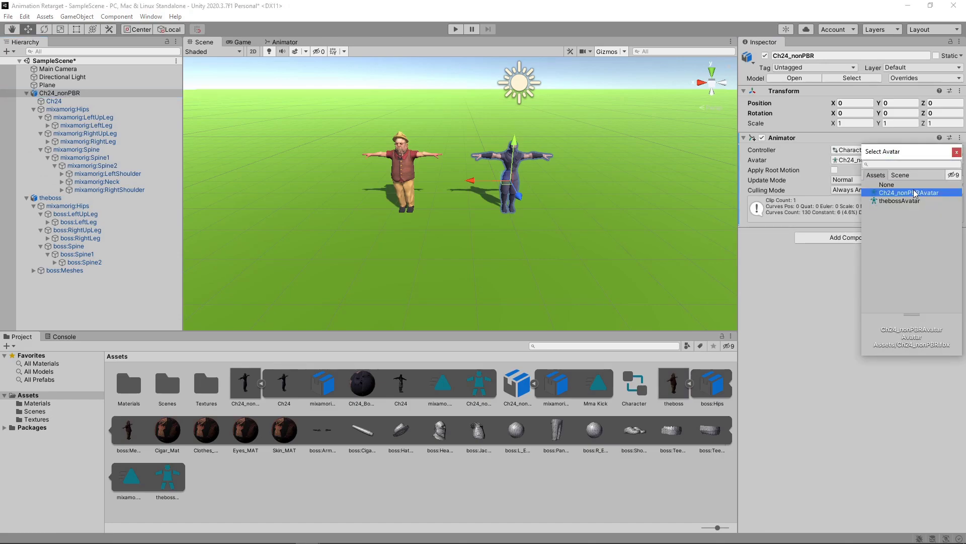
left_click(51, 198)
left_click(958, 160)
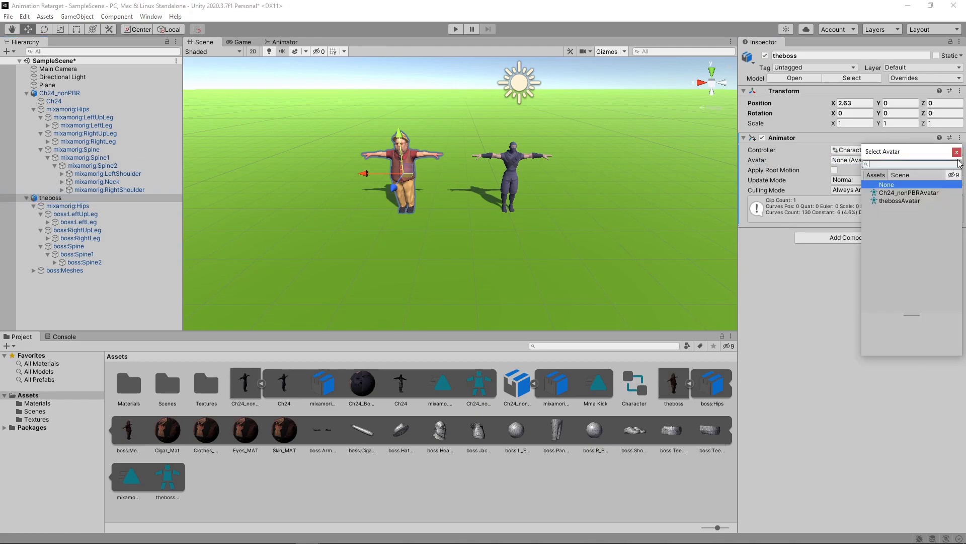
double_click(904, 200)
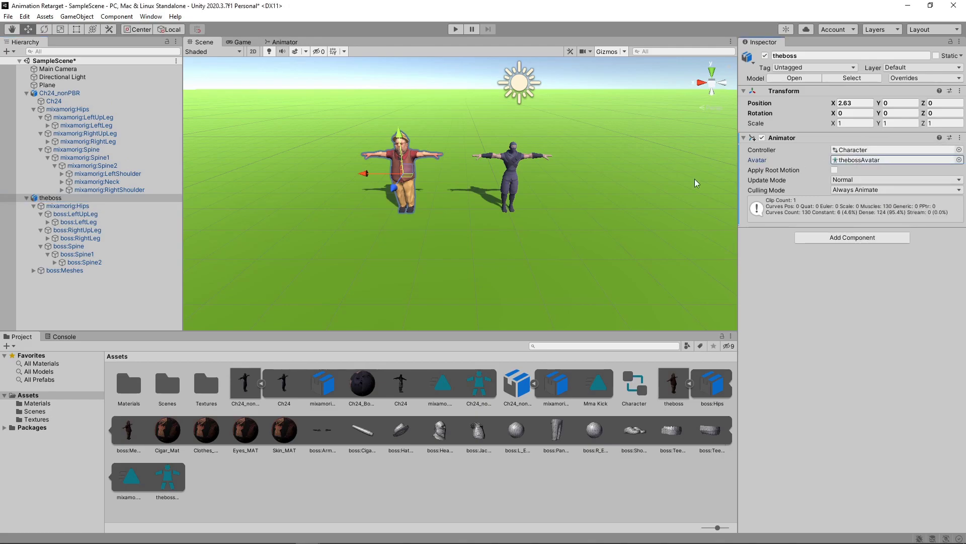
Rename theboss's mixamorig:Hips bone to boss:Hips
left_click(60, 207)
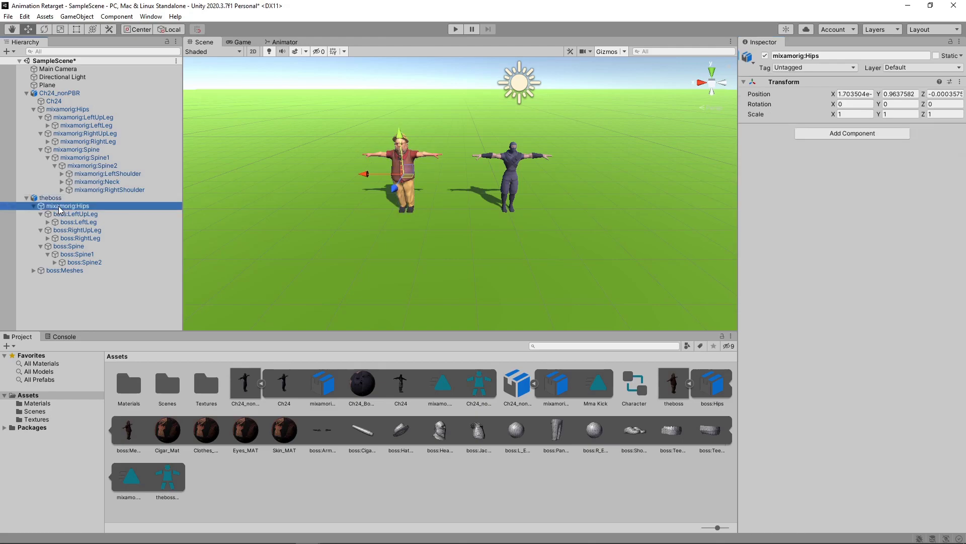
left_click(59, 207)
key("Home")
key("Delete")
key("Delete")
key("Delete")
key("Delete")
key("Delete")
key("Delete")
key("Delete")
key("Delete")
key("Delete")
key("Delete")
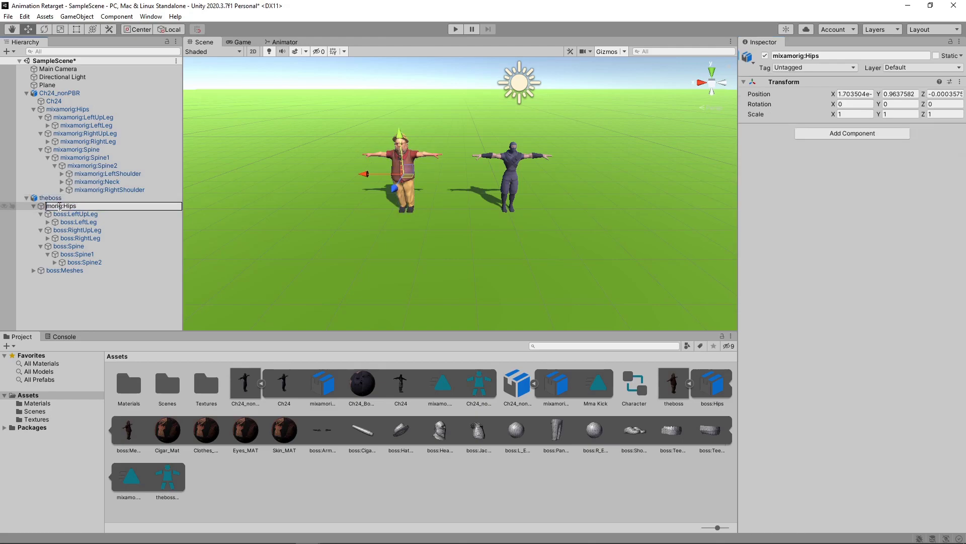
type("boss:")
key("Return")
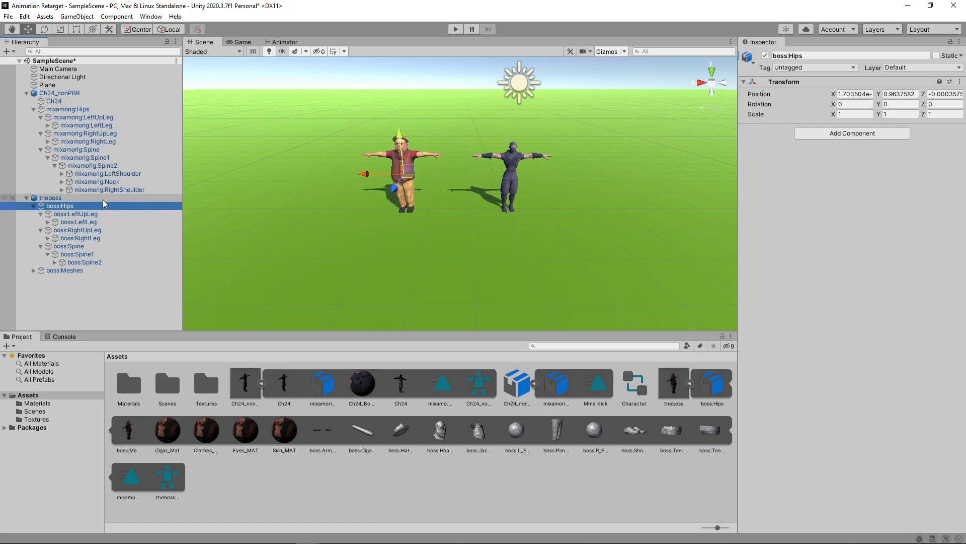
left_click(455, 29)
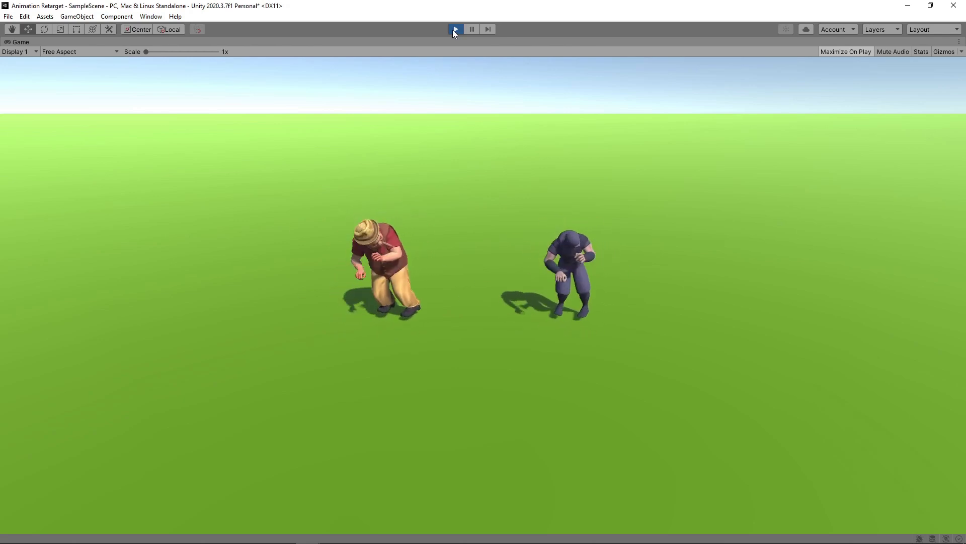
left_click(454, 30)
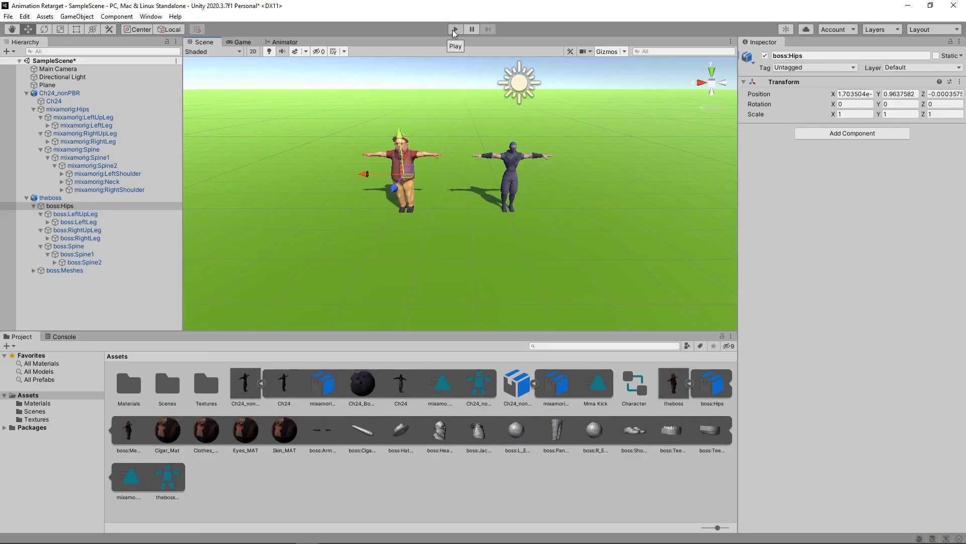
Enable Apply Root Motion on theboss and Ch24_nonPBR Animators, then test-play the scene briefly
left_click(50, 198)
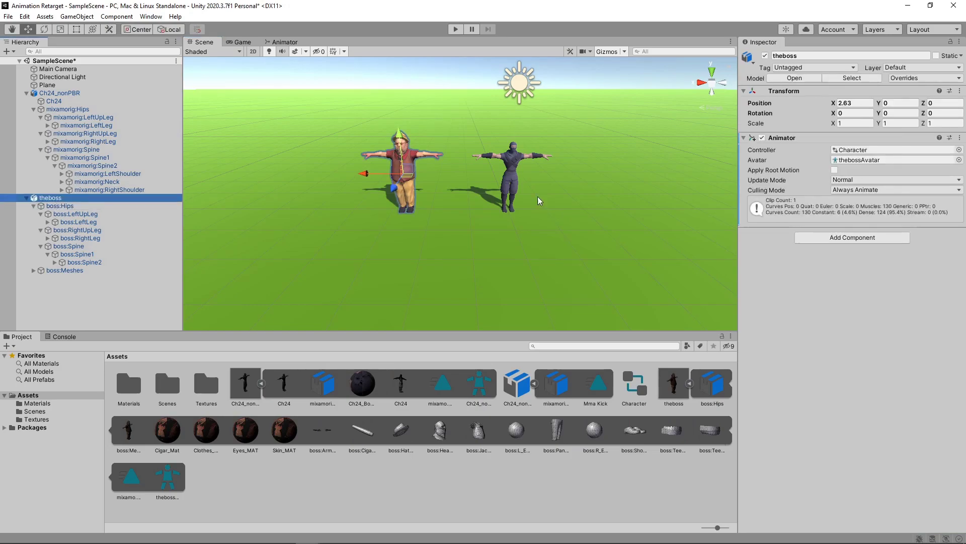
left_click(835, 170)
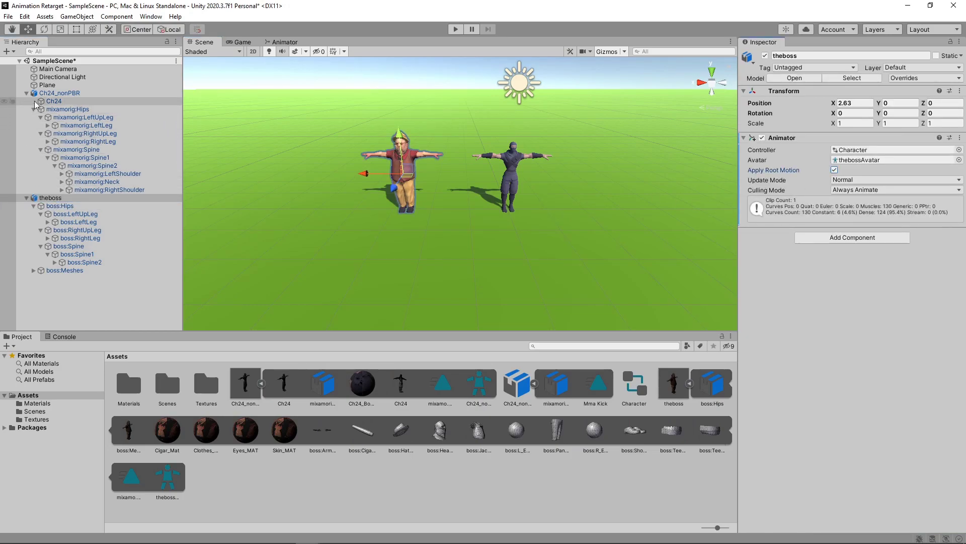
left_click(54, 95)
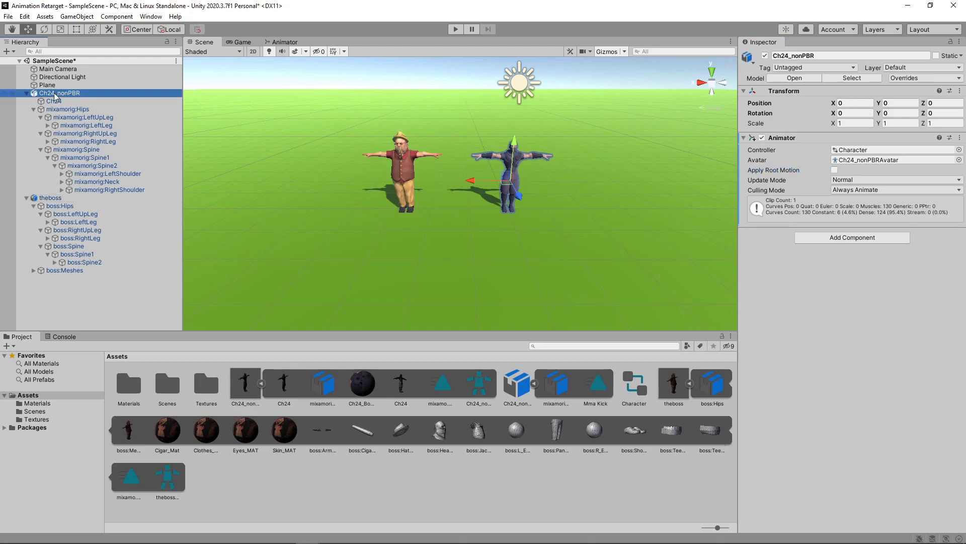
left_click(835, 170)
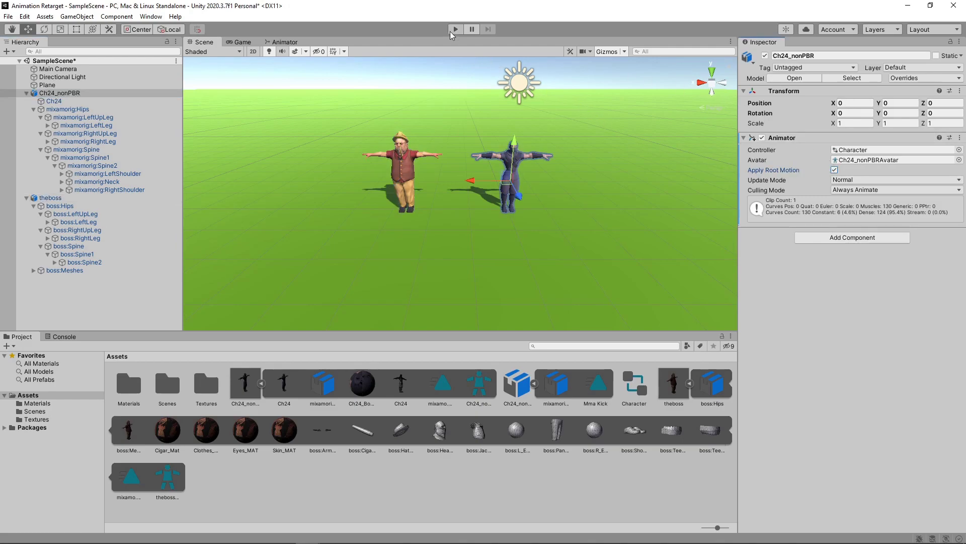
left_click(454, 29)
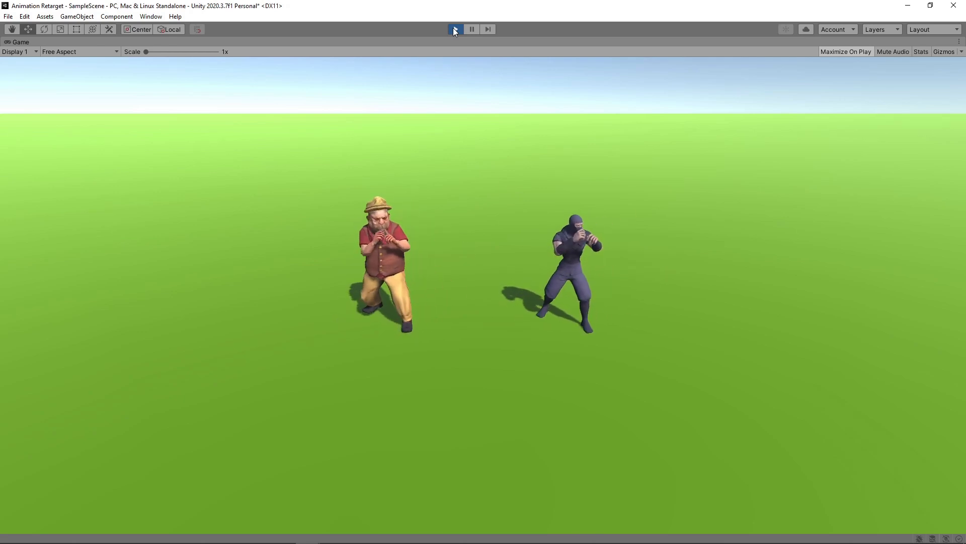
left_click(454, 31)
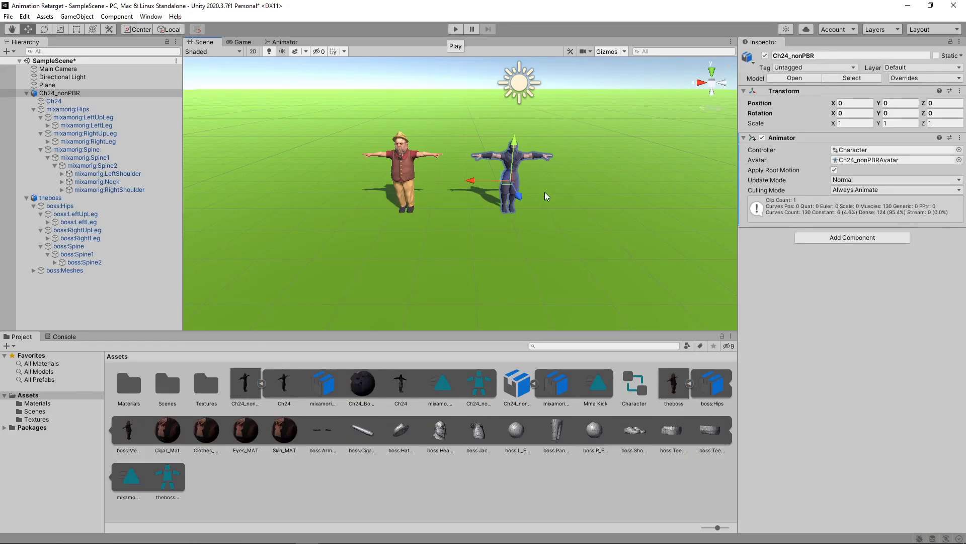
In theboss avatar's Muscles & Settings, set Right Leg Upper Leg In-Out minimum to -18.9 and apply
left_click(672, 384)
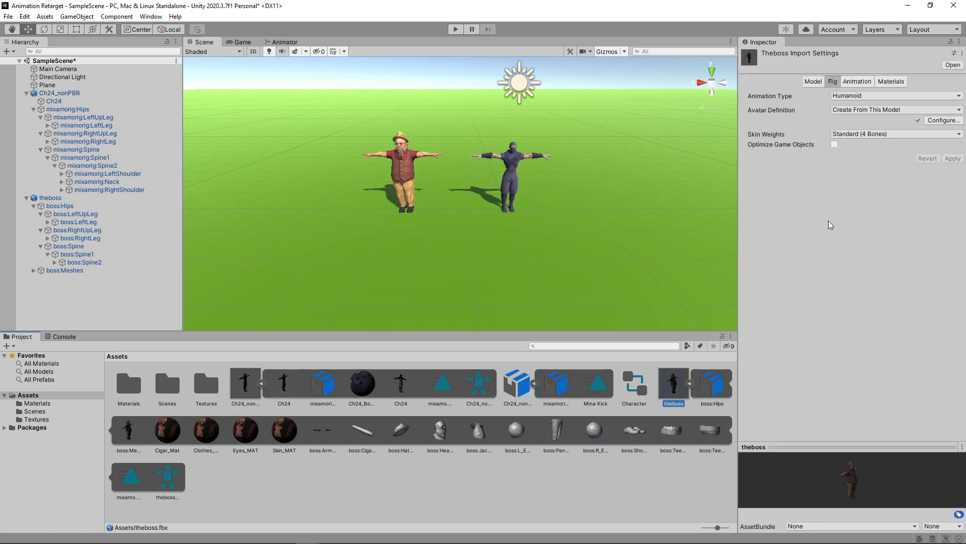
left_click(932, 121)
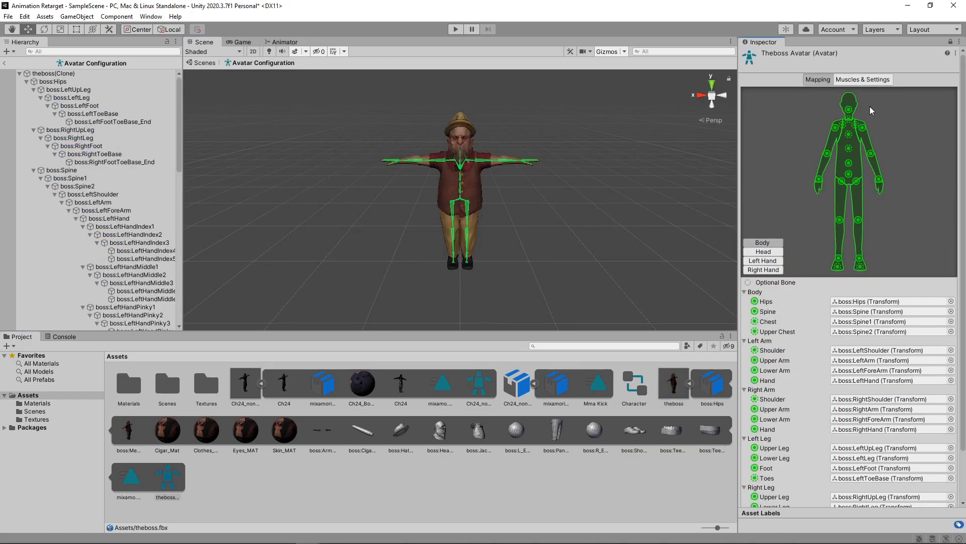
left_click(857, 82)
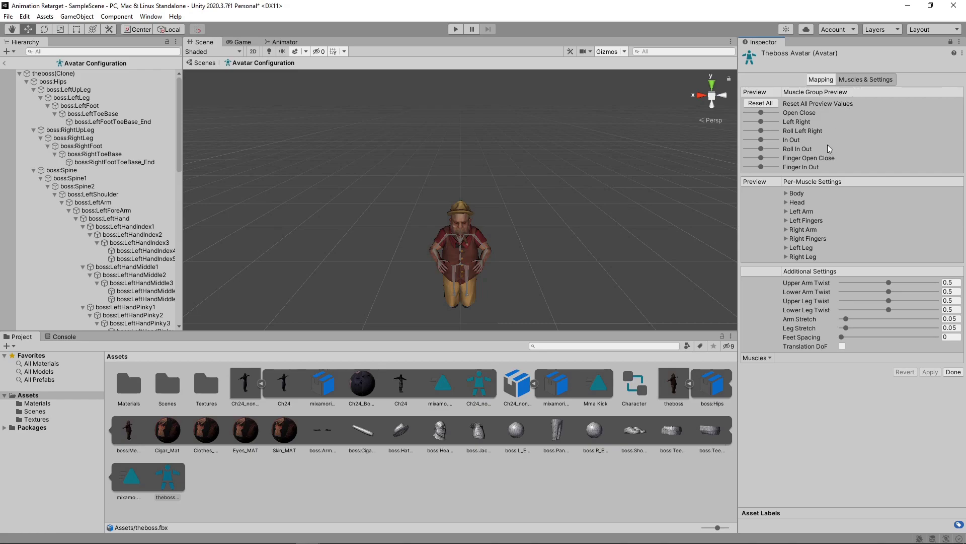
left_click(786, 257)
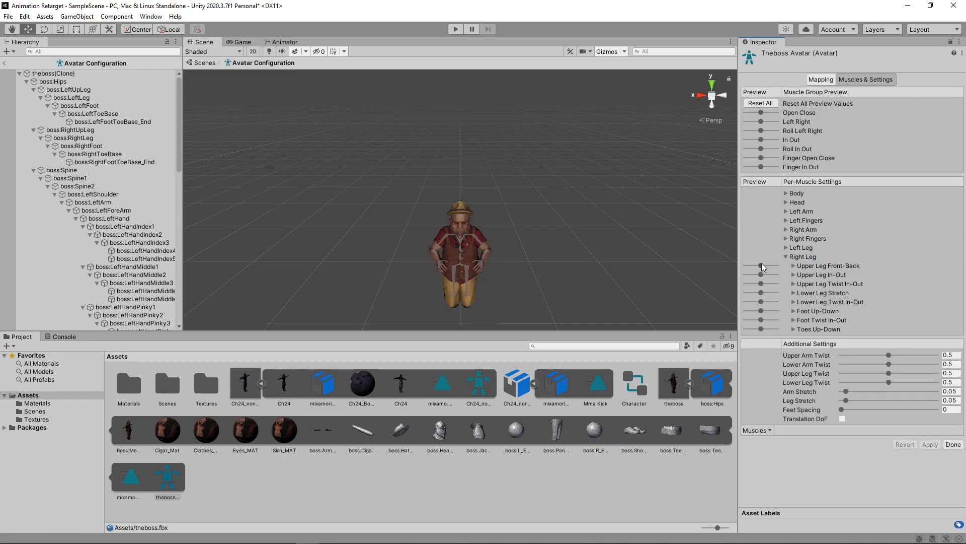
mouse_move(762, 264)
left_mouse_down()
mouse_move(734, 248)
mouse_move(761, 257)
mouse_move(761, 274)
mouse_move(734, 264)
mouse_move(788, 271)
mouse_move(744, 263)
mouse_move(761, 267)
left_mouse_up()
left_click(793, 274)
left_click_drag(858, 284, 889, 284)
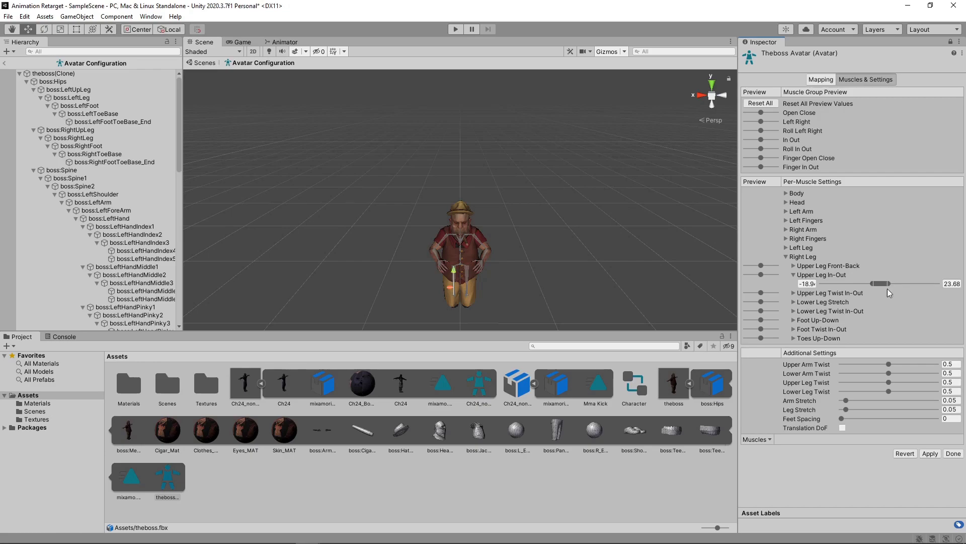
left_click(931, 453)
Play the scene to watch both characters kick with the Boss's reduced leg range
left_click(460, 31)
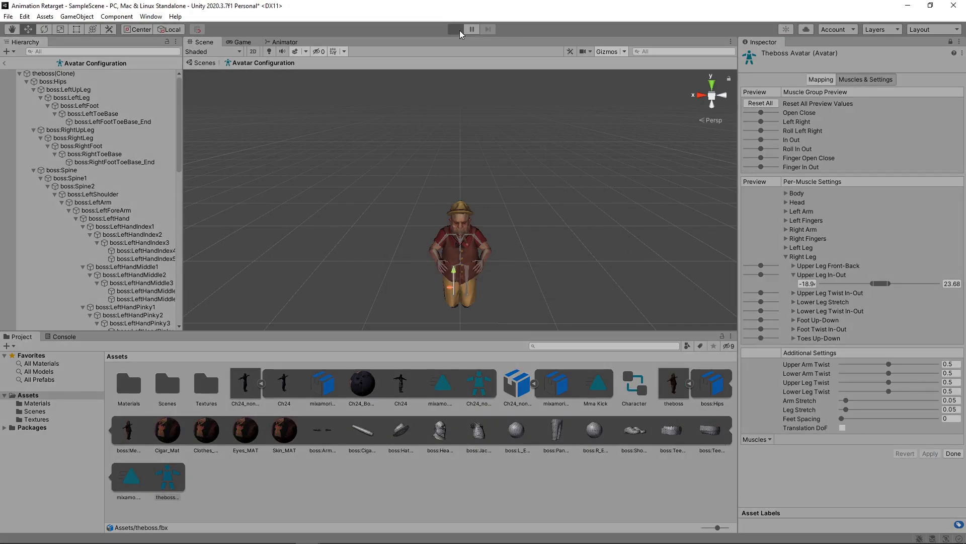